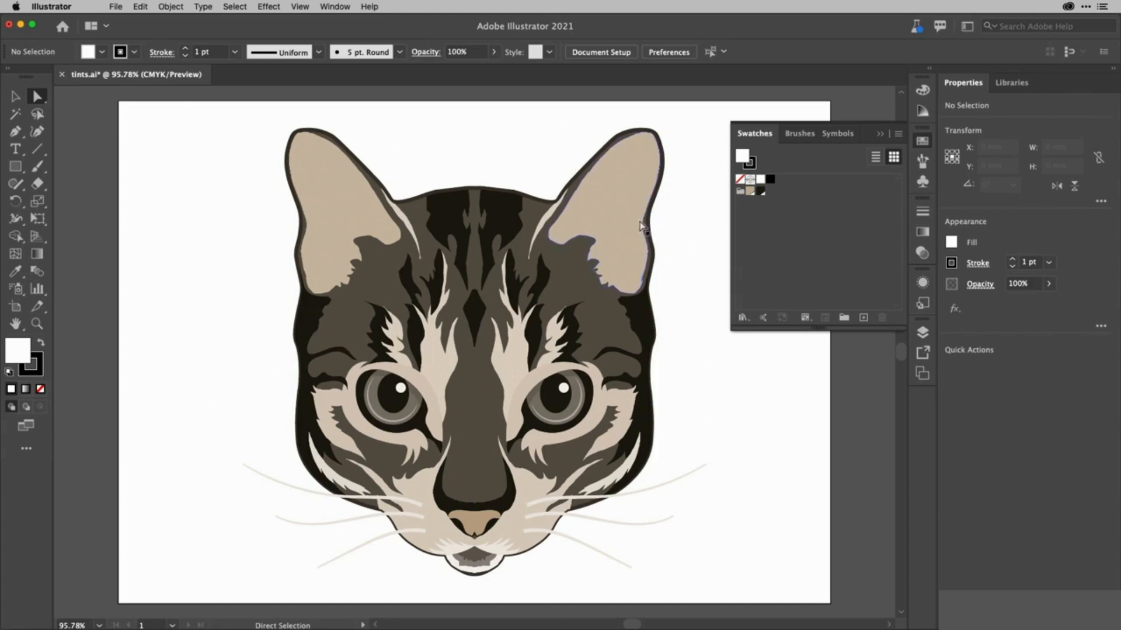
Step: Examine in the Color panel the tint percentages of the cat's beige ear, forehead, eye surround, muzzle and chin shapes
left_click(922, 89)
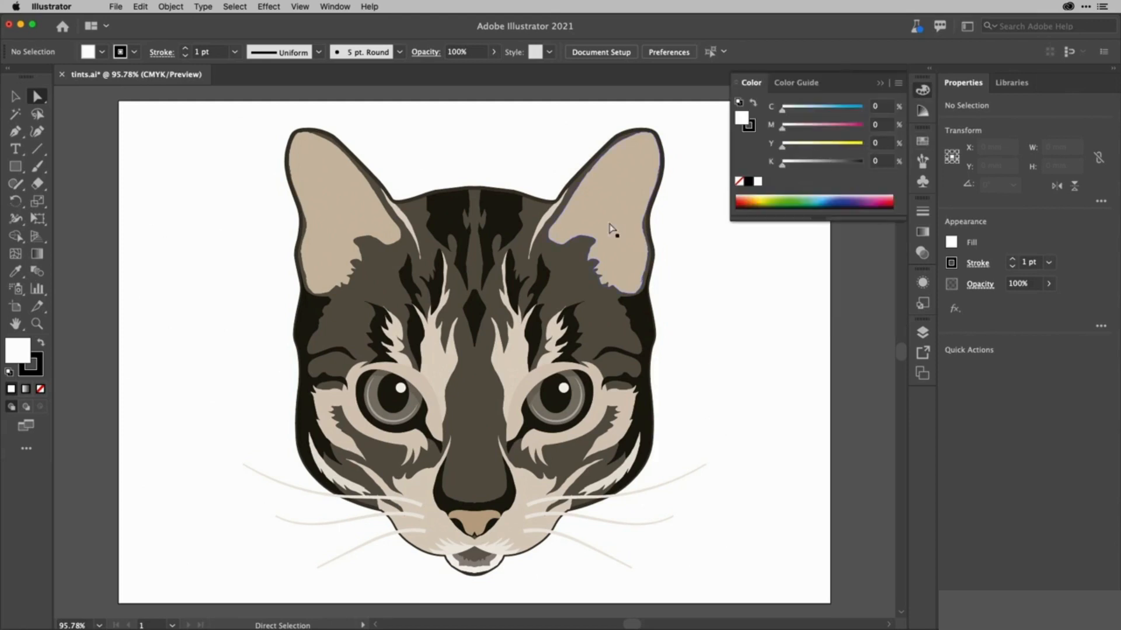
left_click(624, 210)
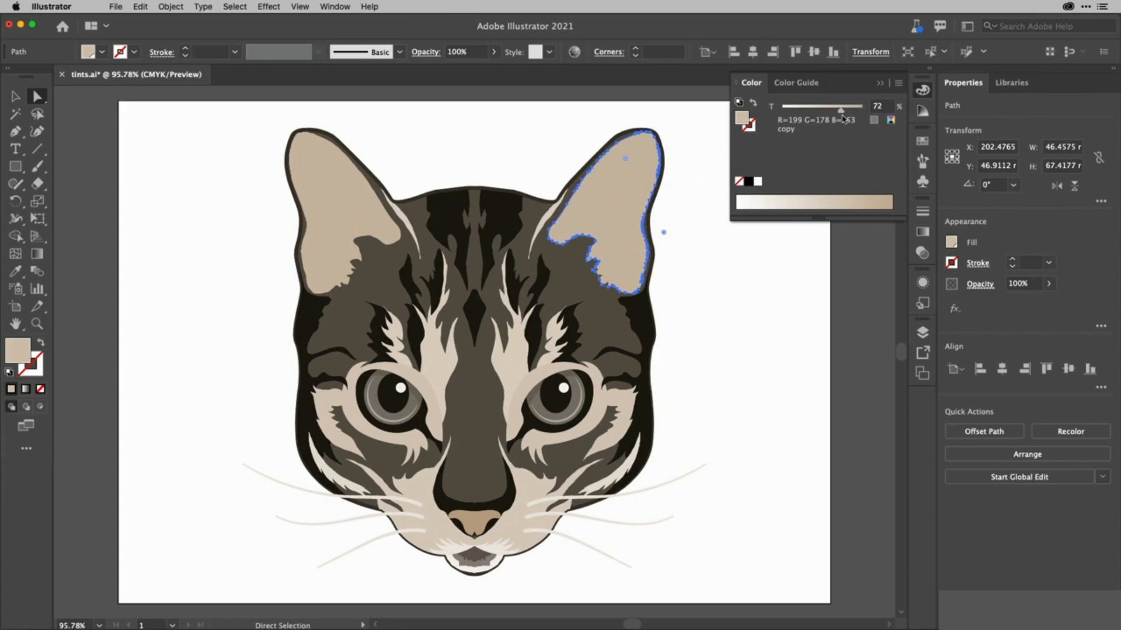
left_click(516, 373)
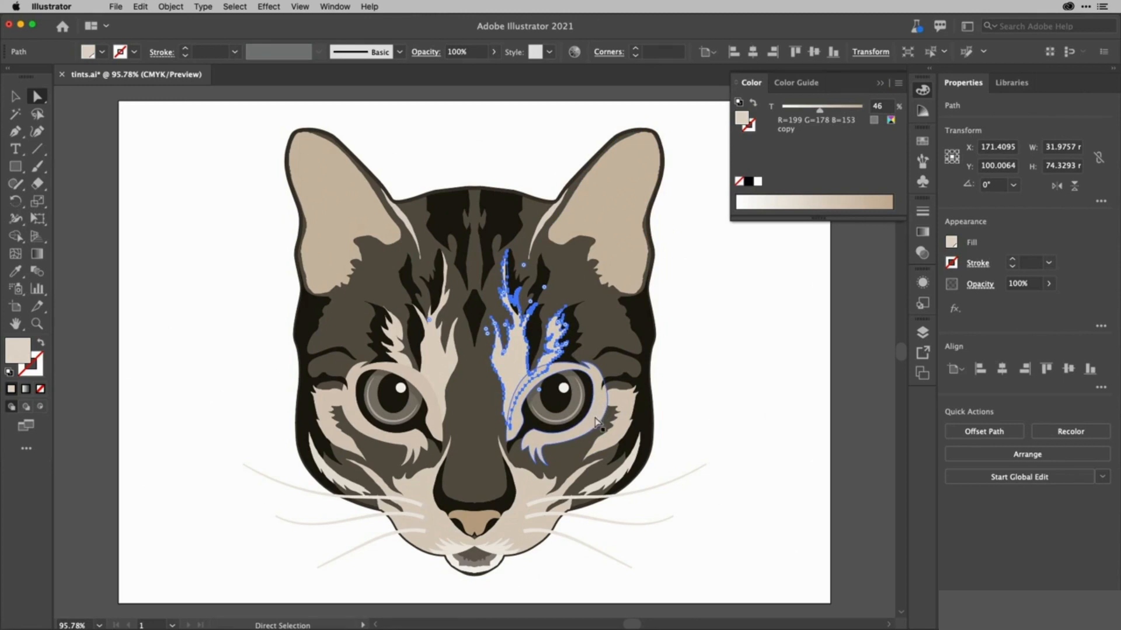
left_click(593, 422)
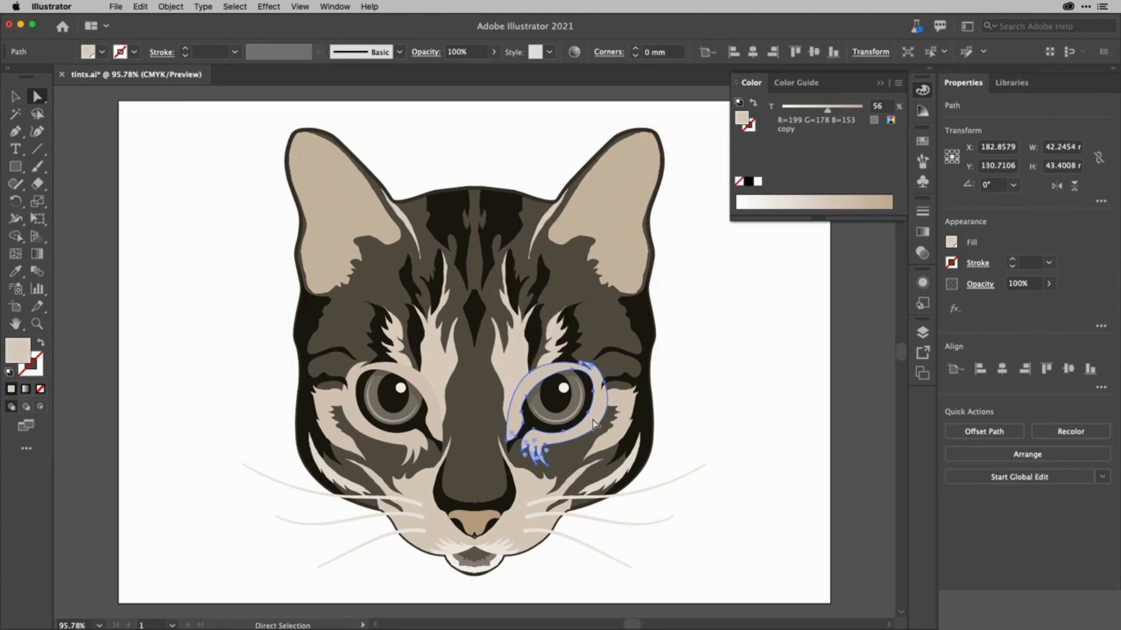
left_click(533, 483)
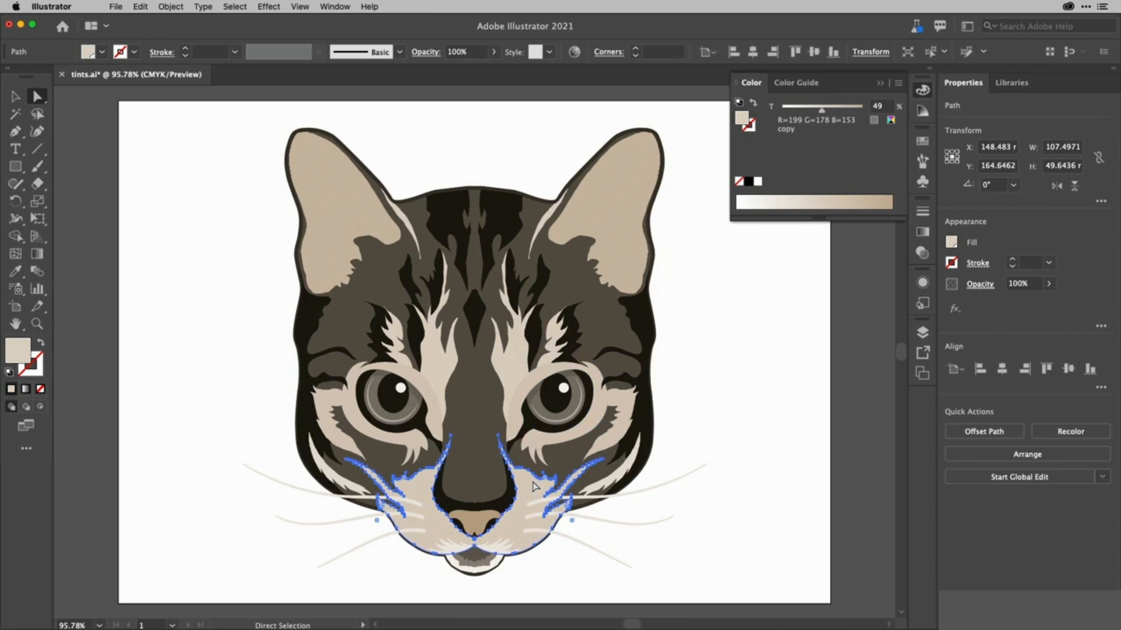
left_click(498, 567)
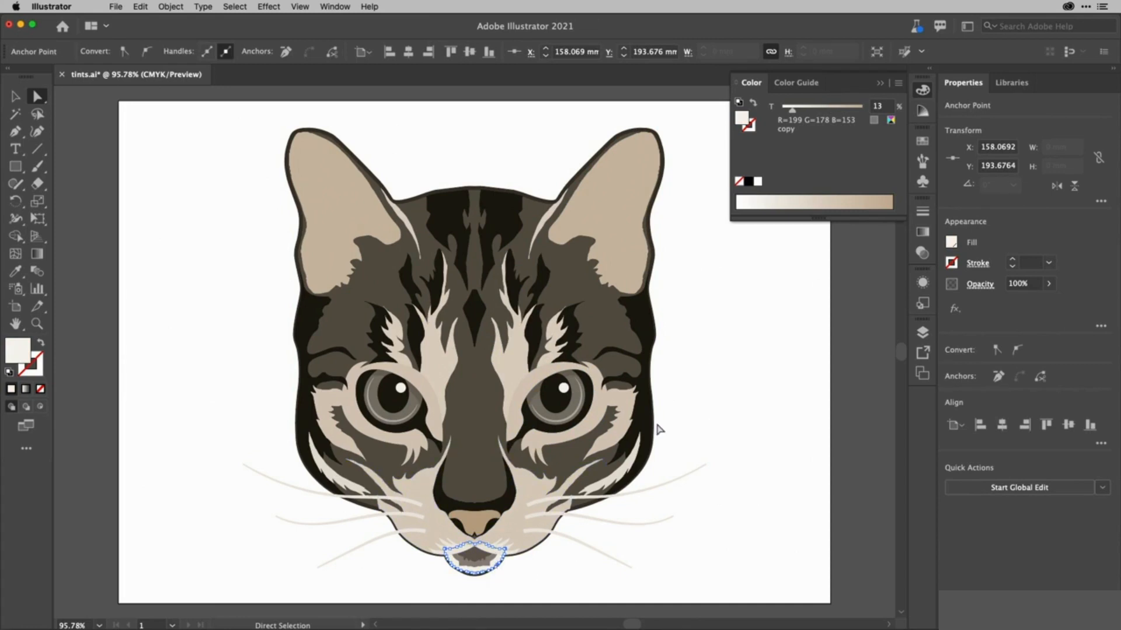
Step: Compare the dark swatch's tint percentages on the cat's head, forehead marking and iris, ending with nothing selected
left_click(484, 409)
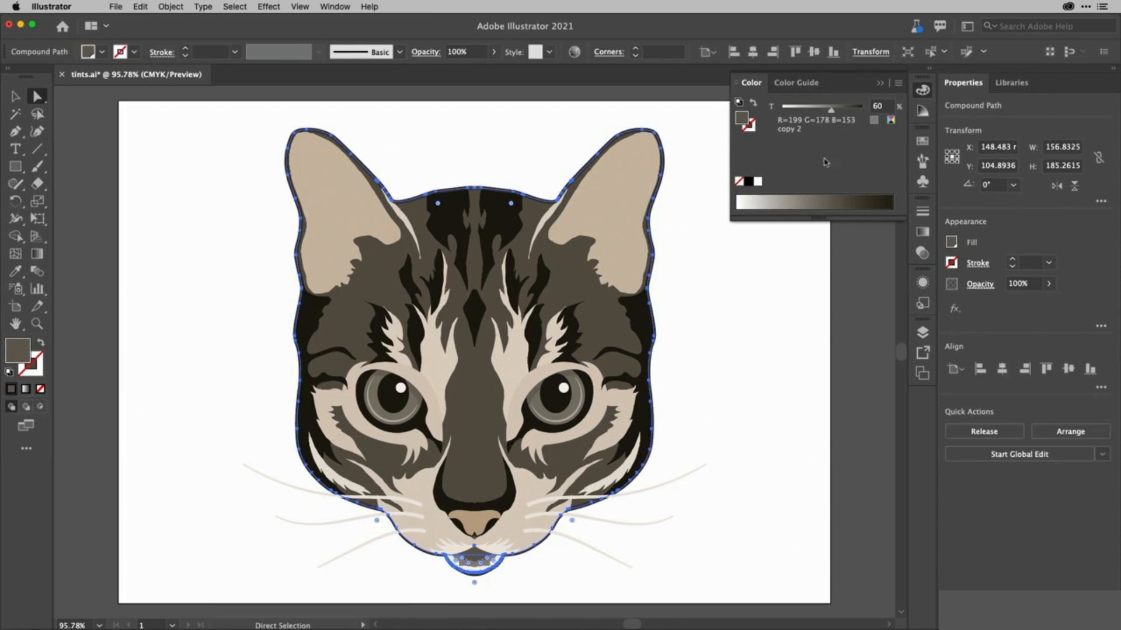
left_click(503, 227)
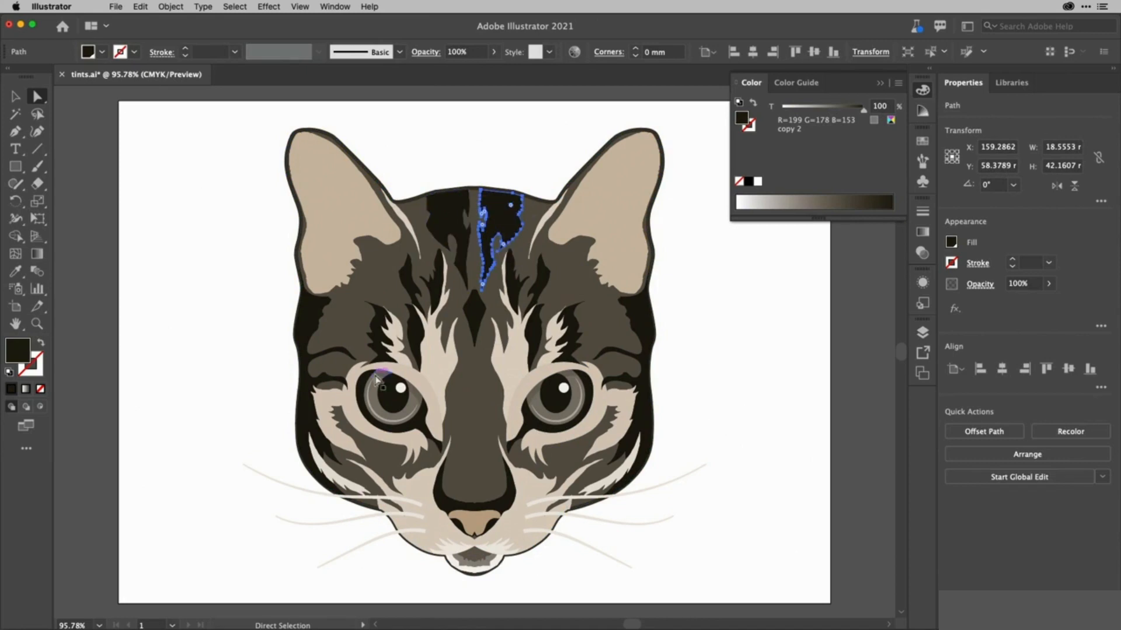
left_click(378, 408)
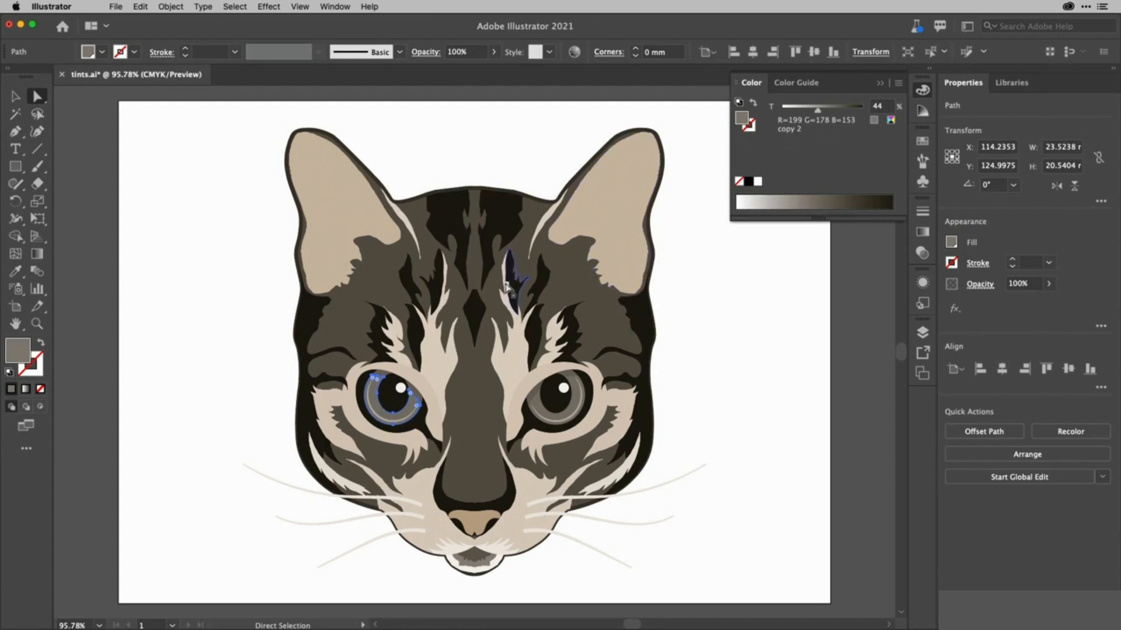
left_click(504, 230)
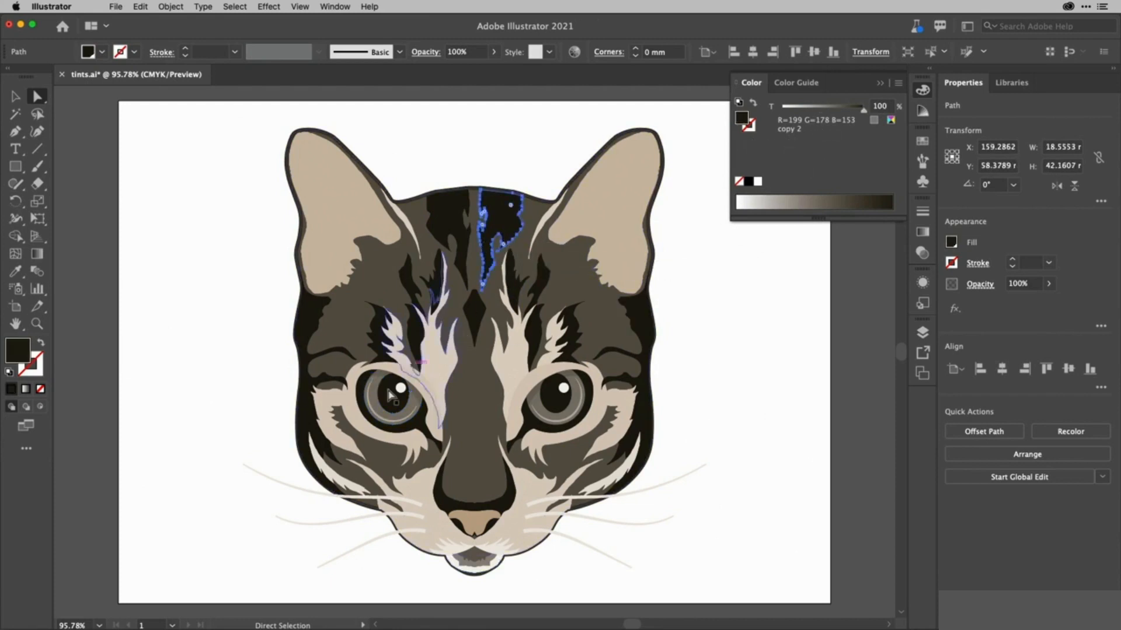
left_click(374, 406)
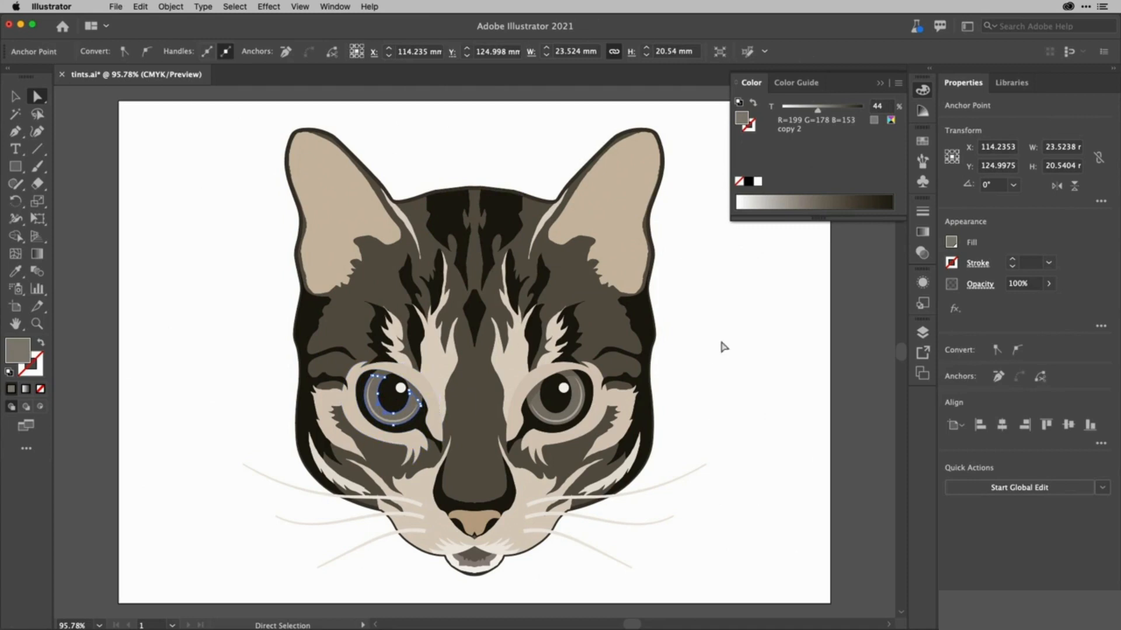
left_click(728, 312)
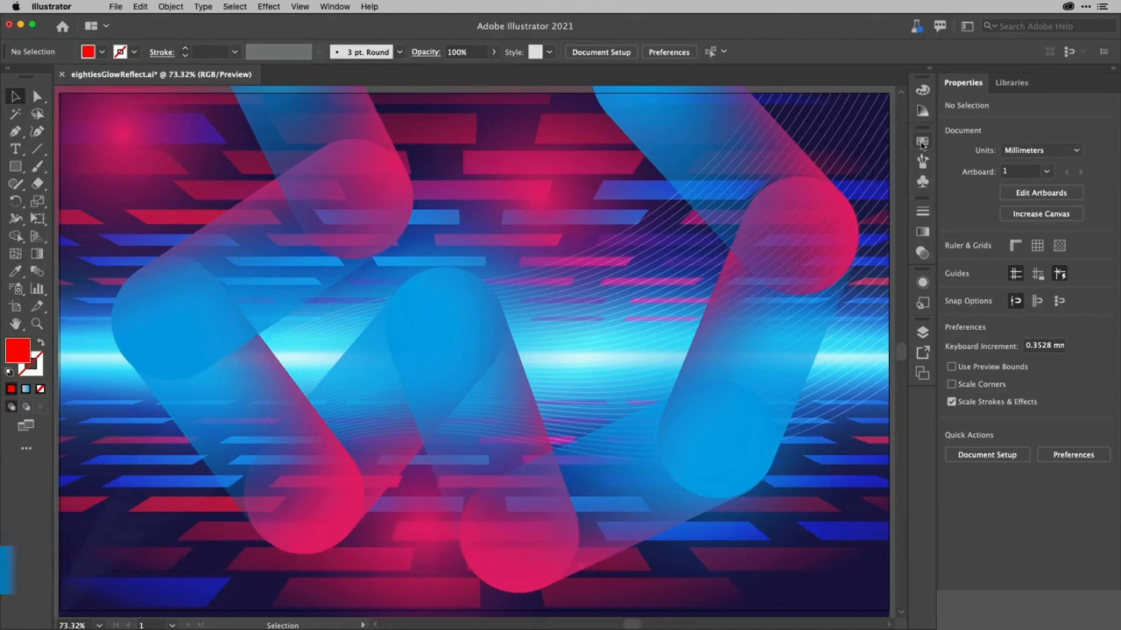
Step: Create an empty color group named "My Group" in the swatches of the eightiesGlowReflect document
left_click(922, 143)
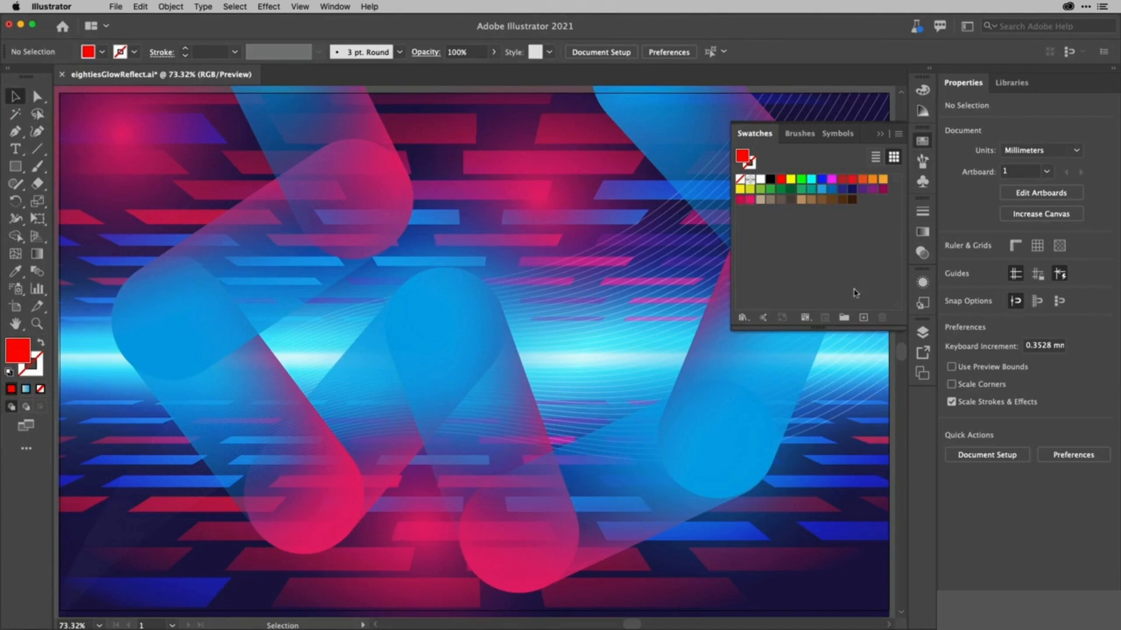
left_click(844, 317)
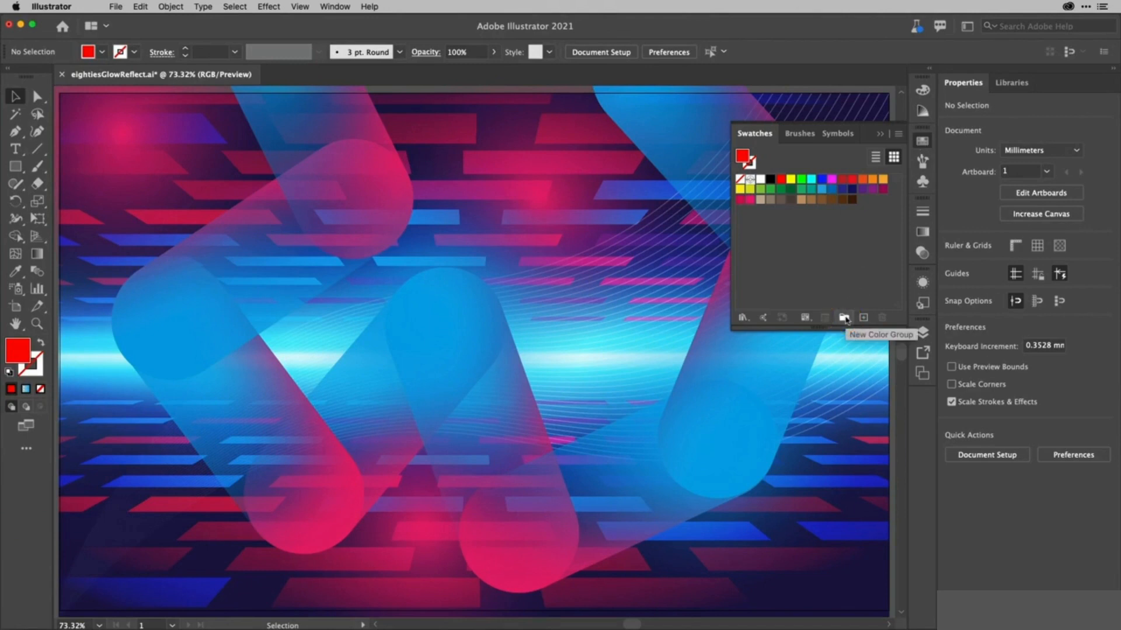
left_click(843, 318)
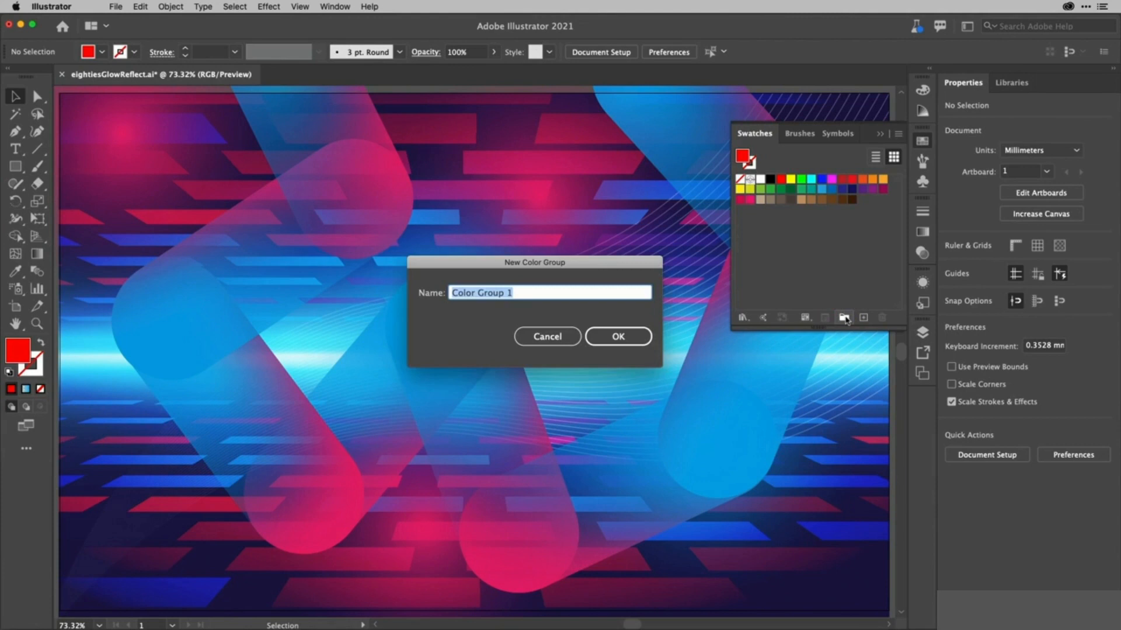
type("My")
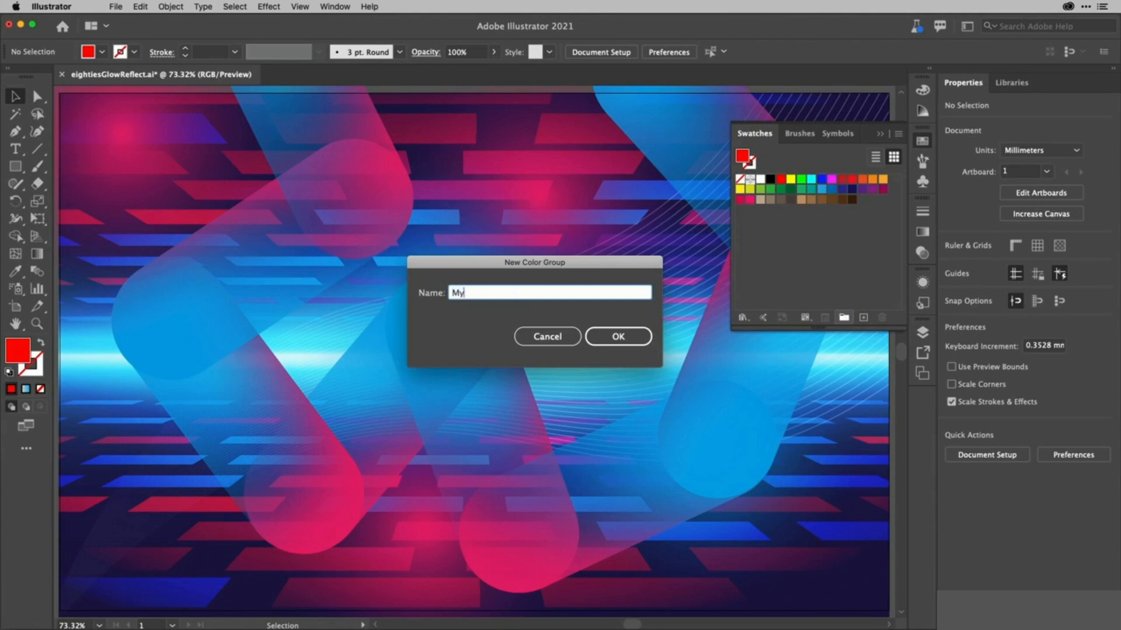
type("Group")
key("Return")
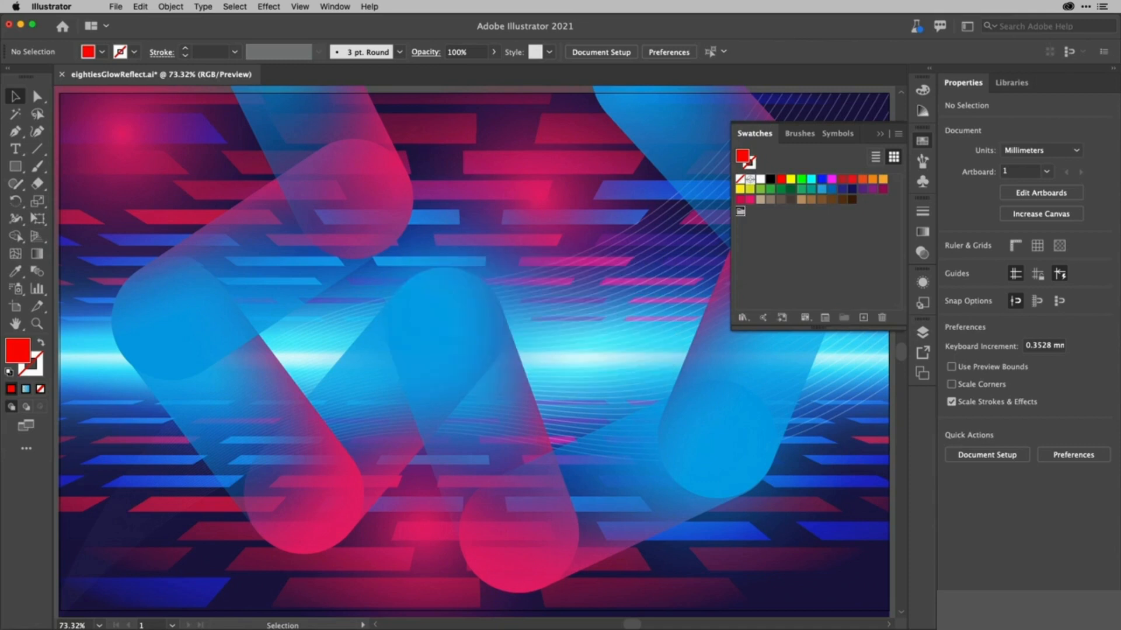
Step: Move the pink, purple and orange swatches one at a time into the new color group
left_click(749, 200)
left_click_drag(750, 202, 741, 212)
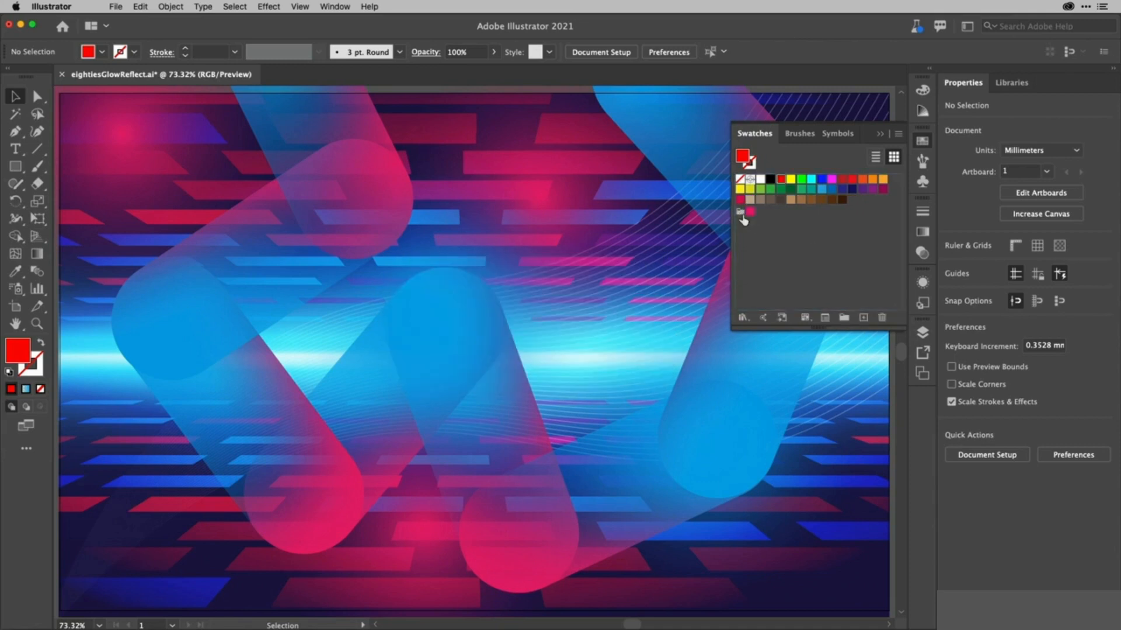
left_click_drag(880, 193, 747, 215)
left_click_drag(873, 179, 754, 223)
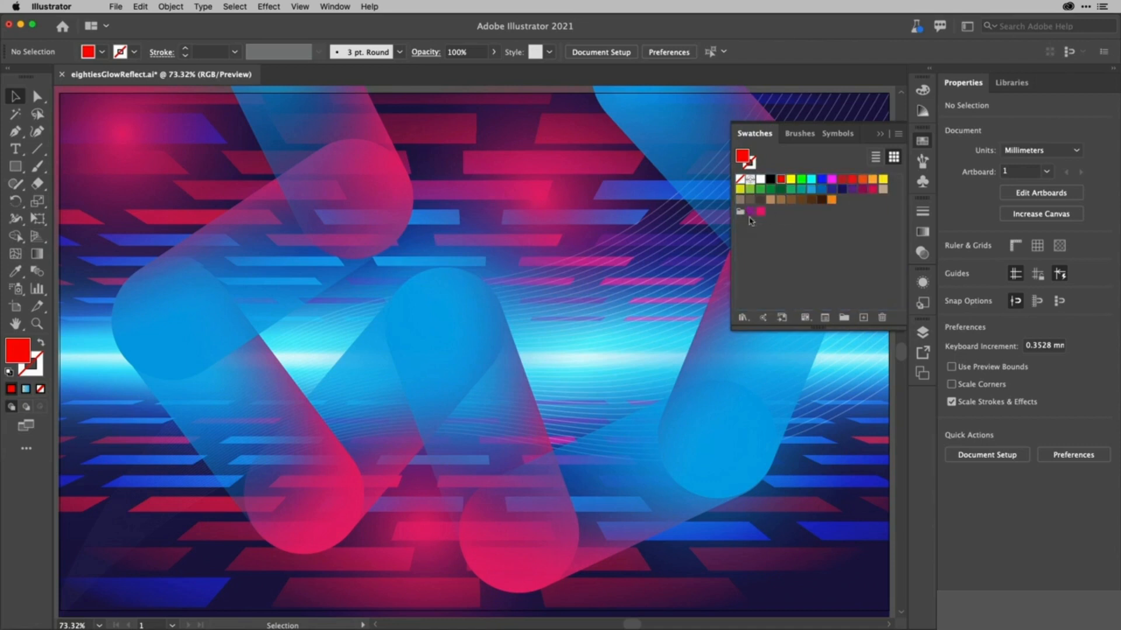
left_click_drag(831, 200, 746, 215)
Step: Move the magenta, red, light orange, yellow, yellow-green, green and blue swatches together into the color group, then clear the swatch selection
left_click(832, 180)
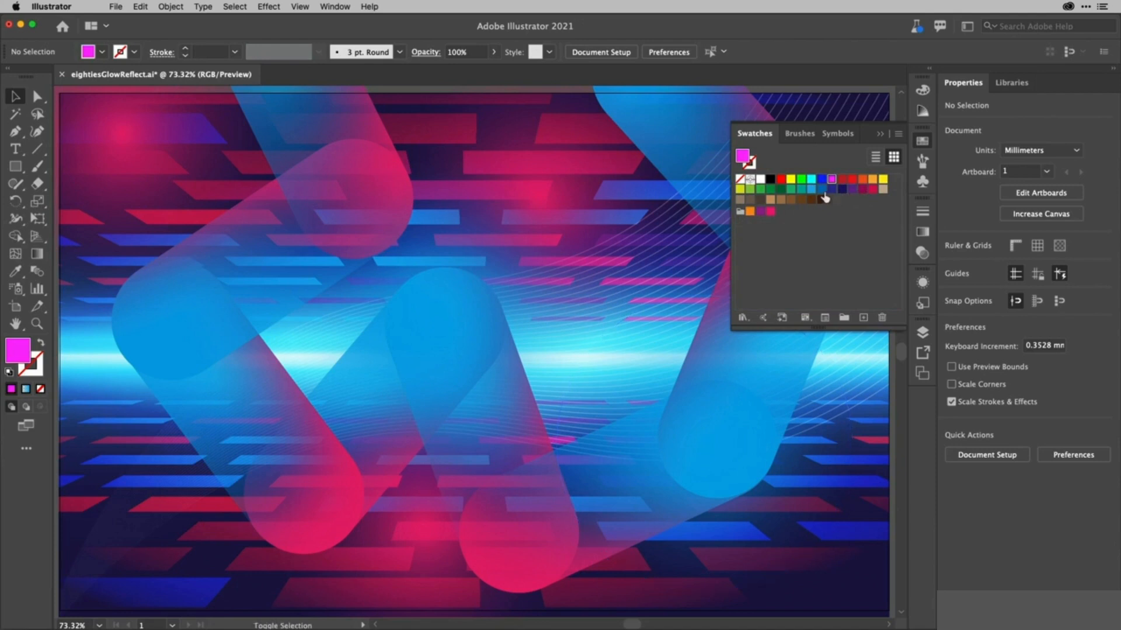
left_click(854, 181, "super")
left_click(871, 179, "super")
left_click(882, 179, "super")
left_click(750, 189, "super")
left_click(740, 189, "super")
left_click_drag(811, 191, 744, 219)
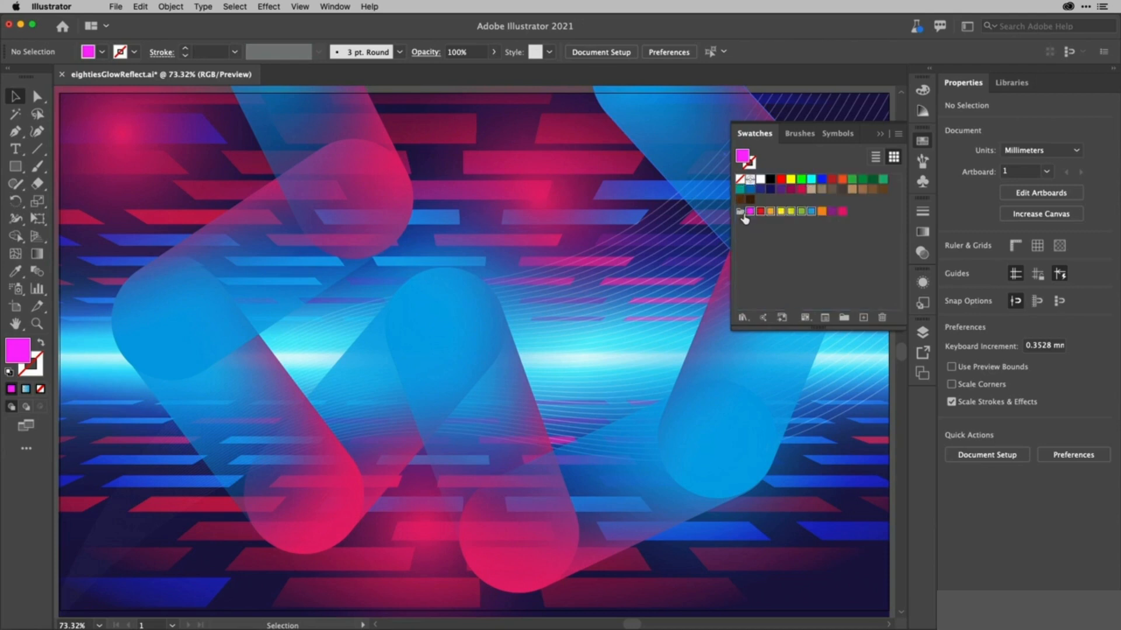
left_click(740, 212)
left_click(791, 250)
Step: Select all unlocked artwork and create a color group named "My new group" from it, including swatches for tints
left_click(922, 333)
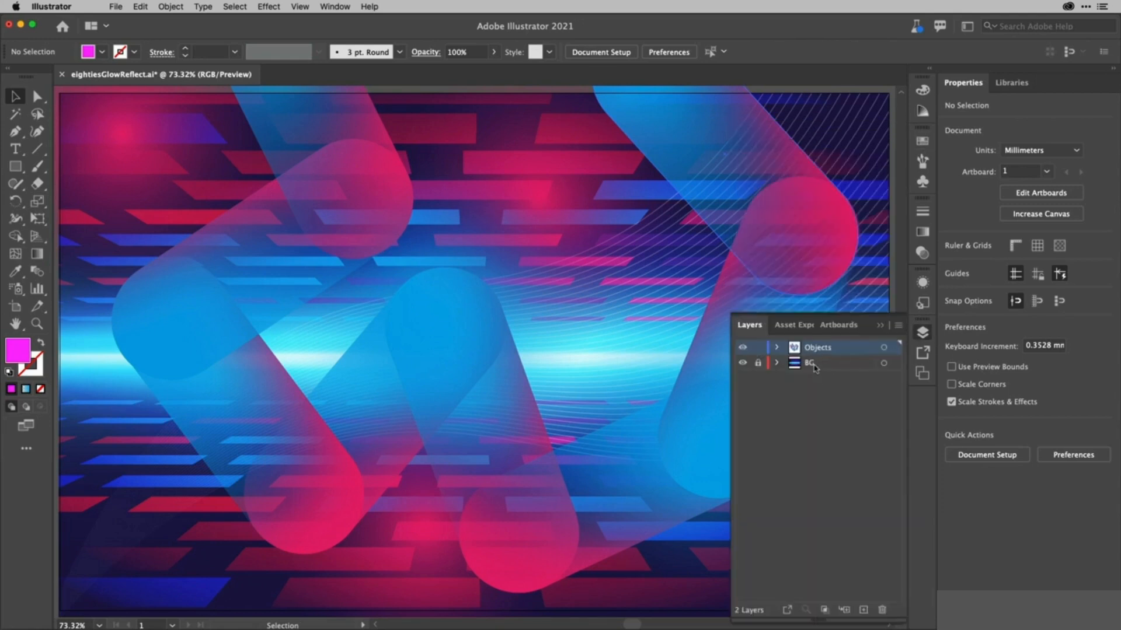
left_click(923, 334)
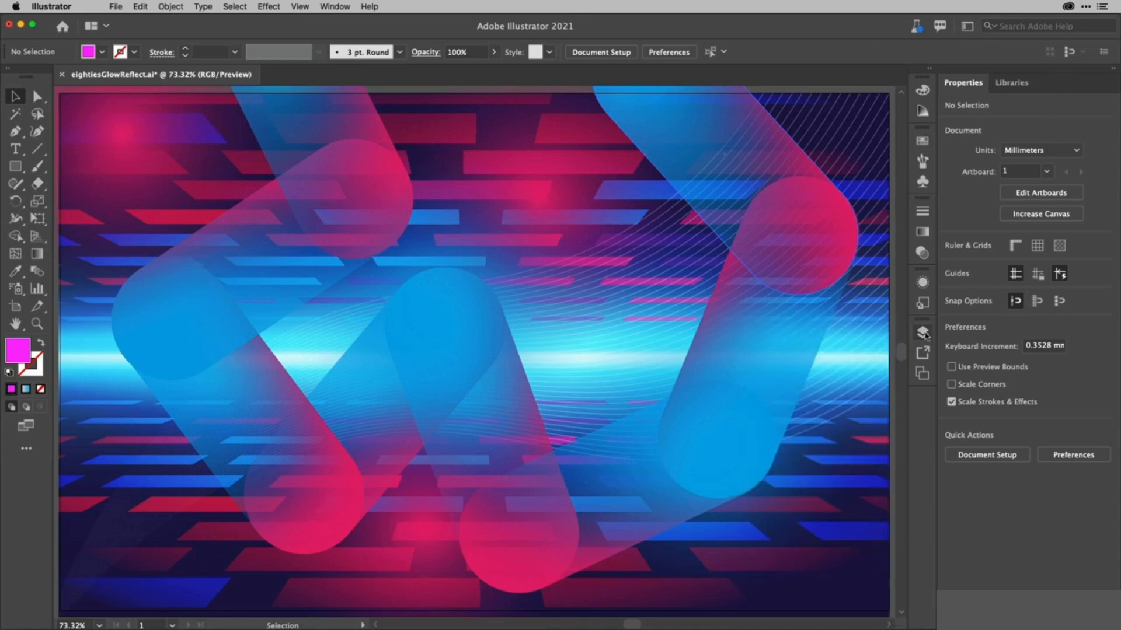
key("a")
key("v")
key("super+a")
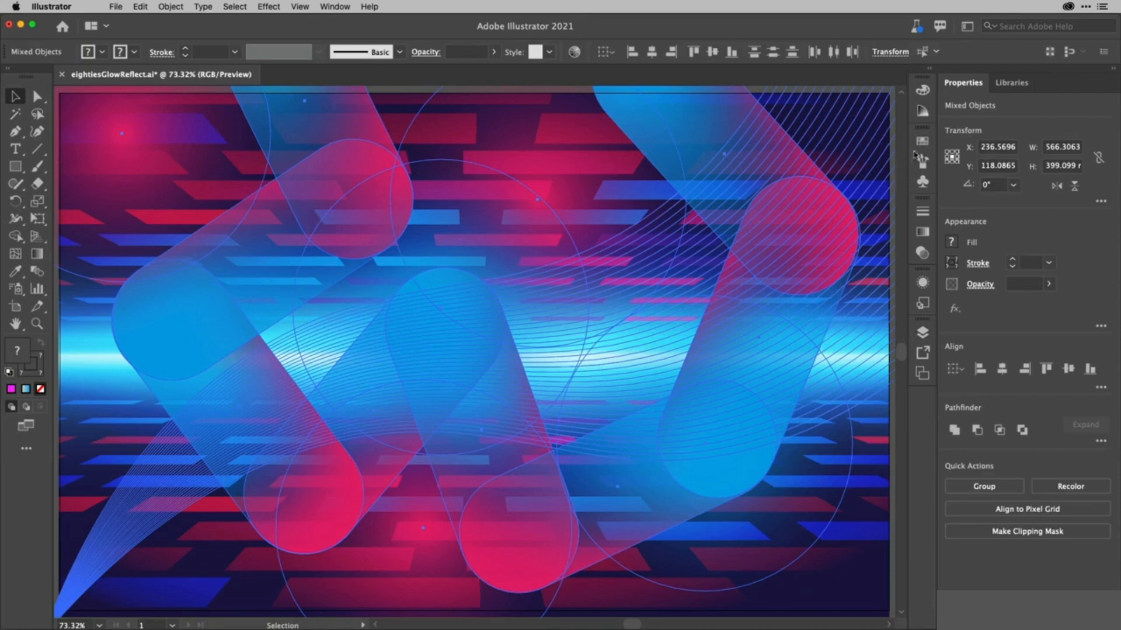
left_click(921, 142)
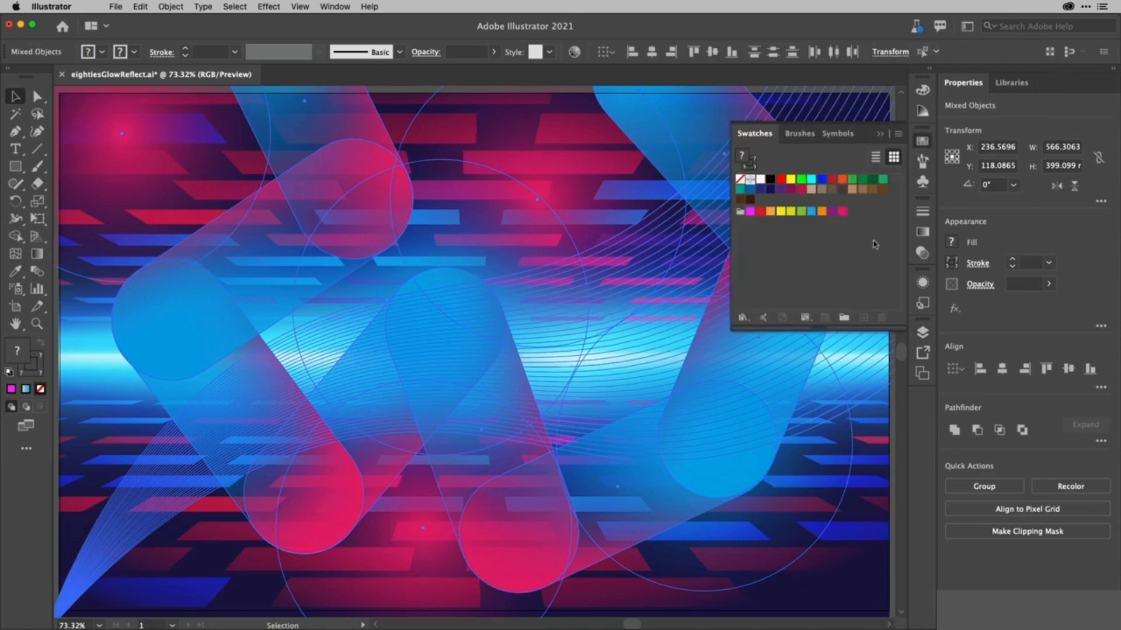
left_click(844, 318)
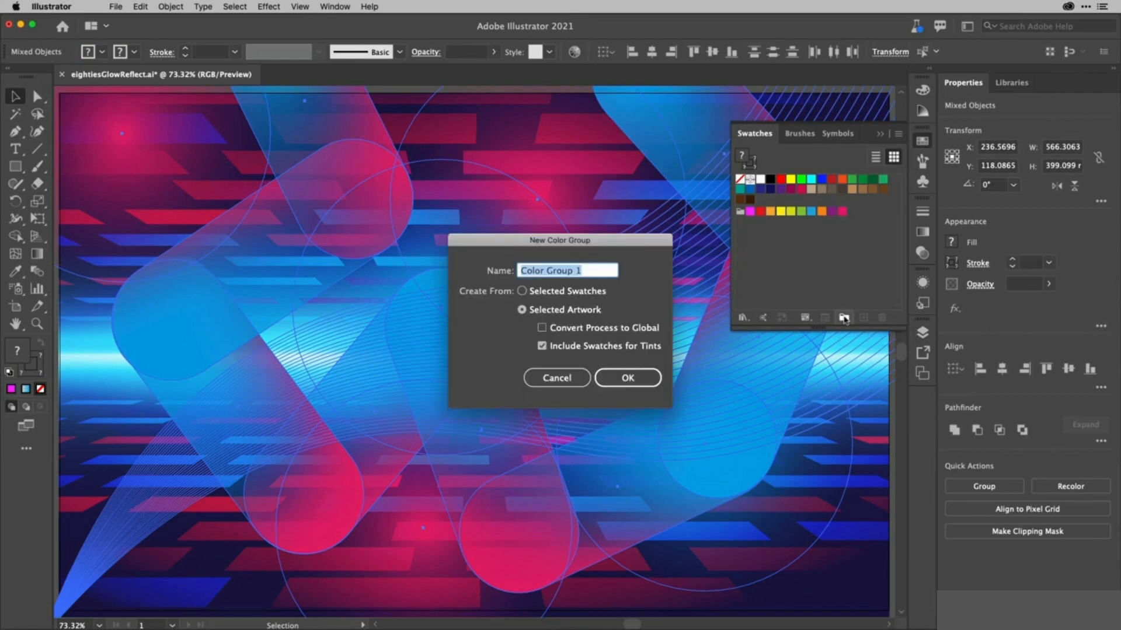
type("My new g")
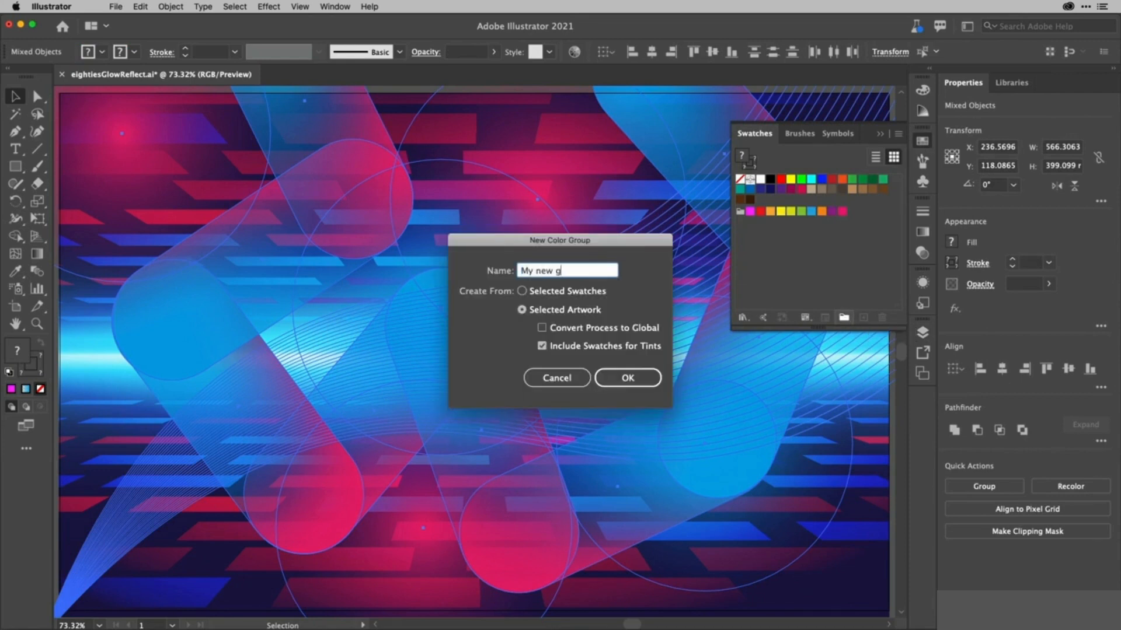
type("roup")
left_click(624, 378)
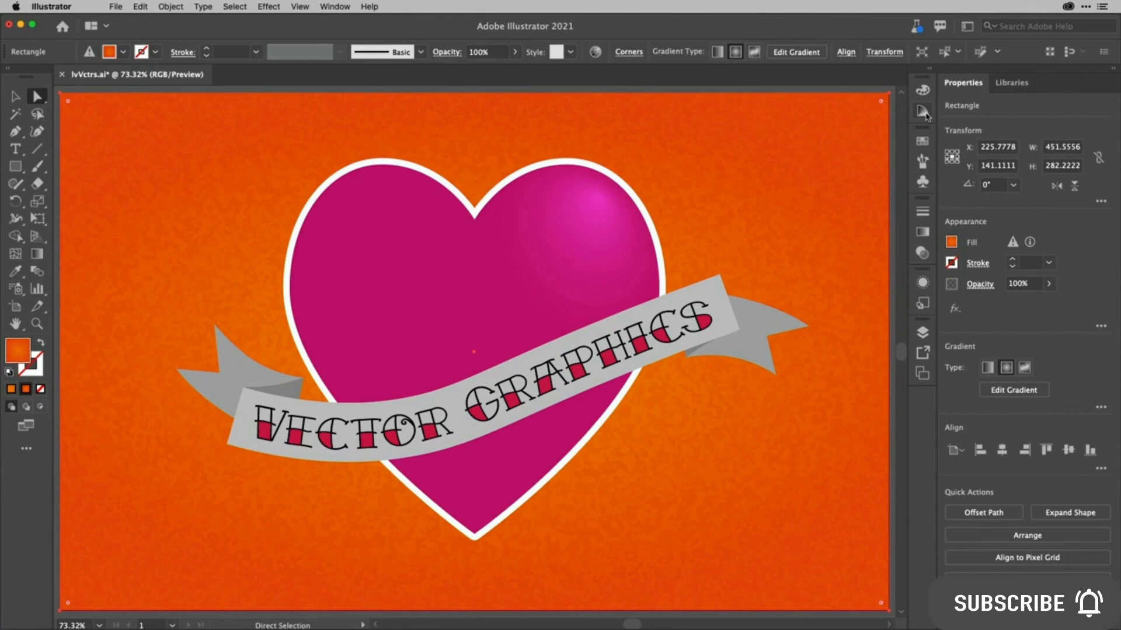
Step: Make the heart's magenta fill the base color of the Color Guide
left_click(925, 112)
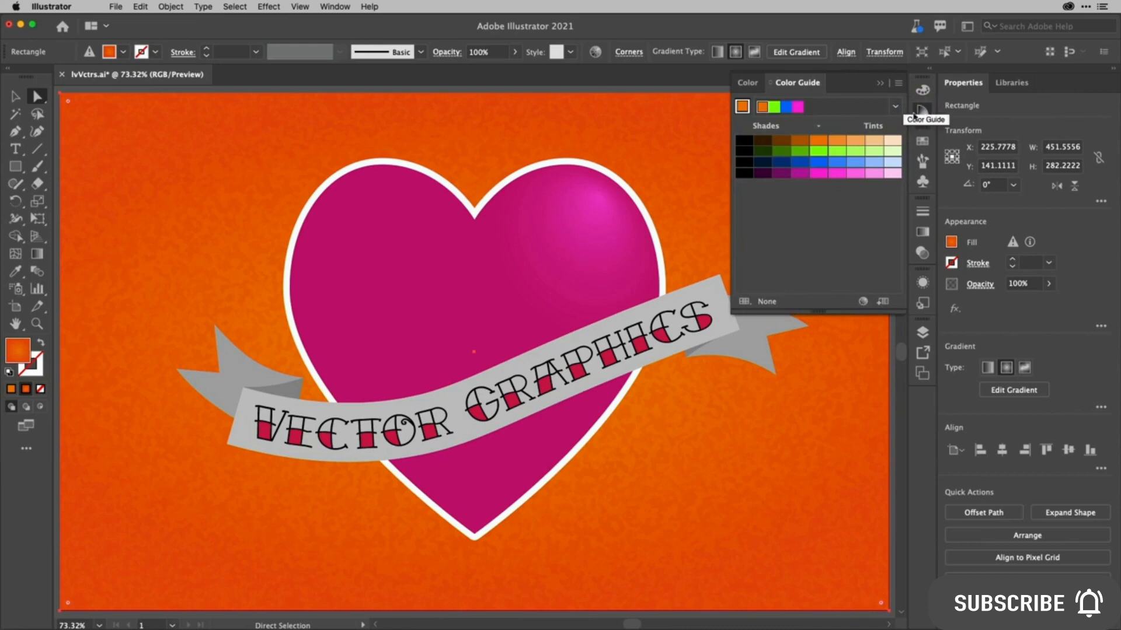
left_click(602, 240)
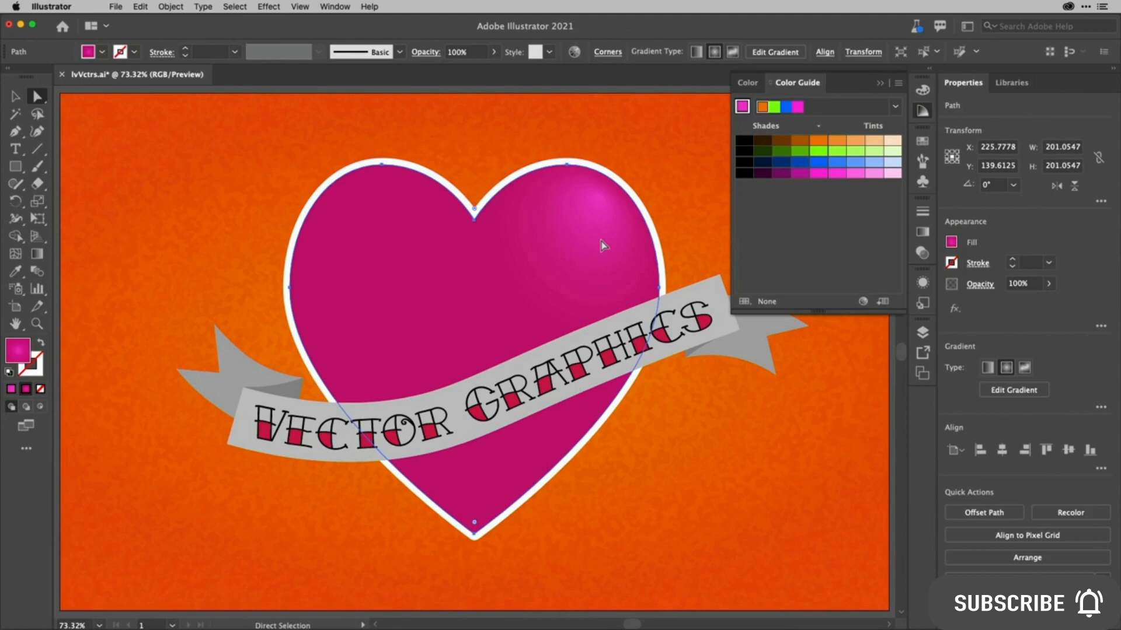
left_click(742, 107)
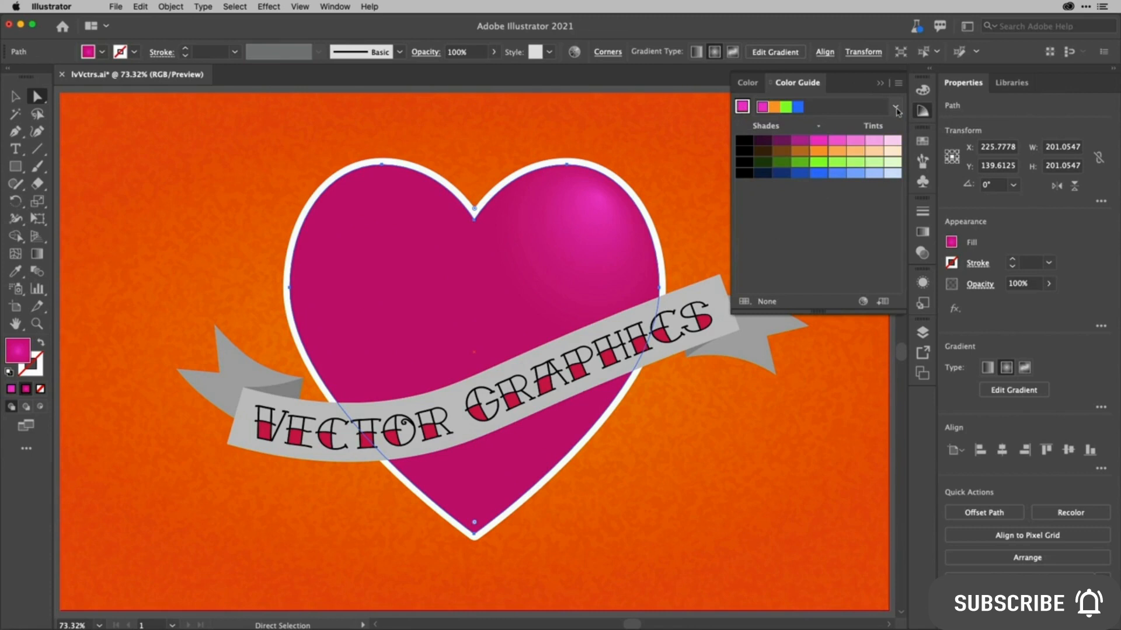
Step: Examine the Color Guide's harmony rules for the magenta base color, keeping the Tetrad rule
left_click(895, 108)
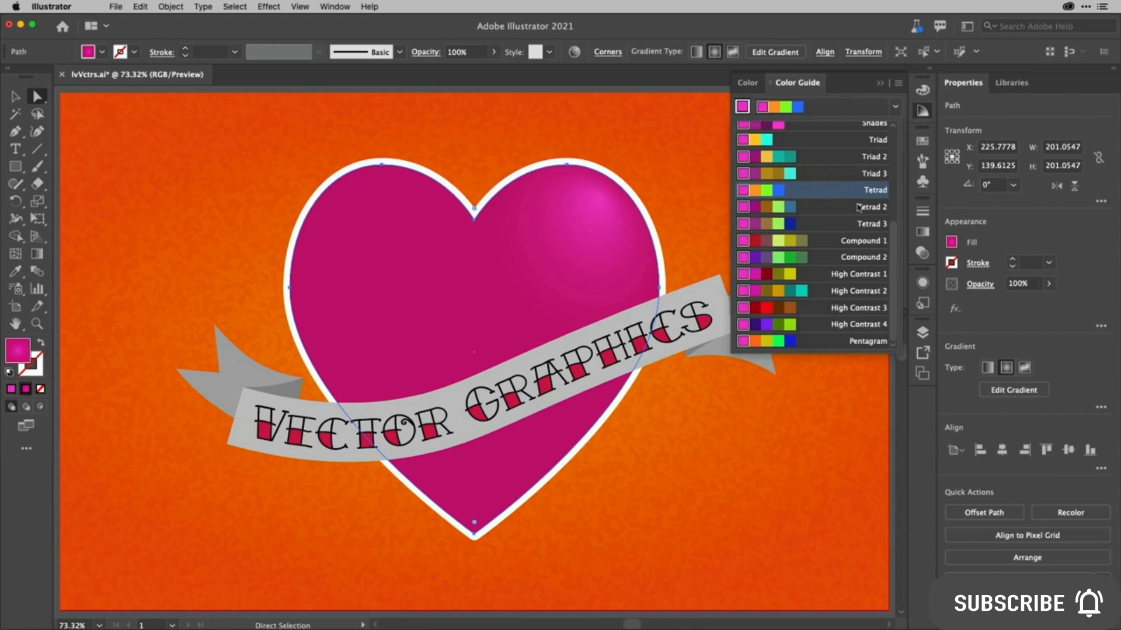
scroll(858, 207, "up", 5)
scroll(858, 207, "down", 4)
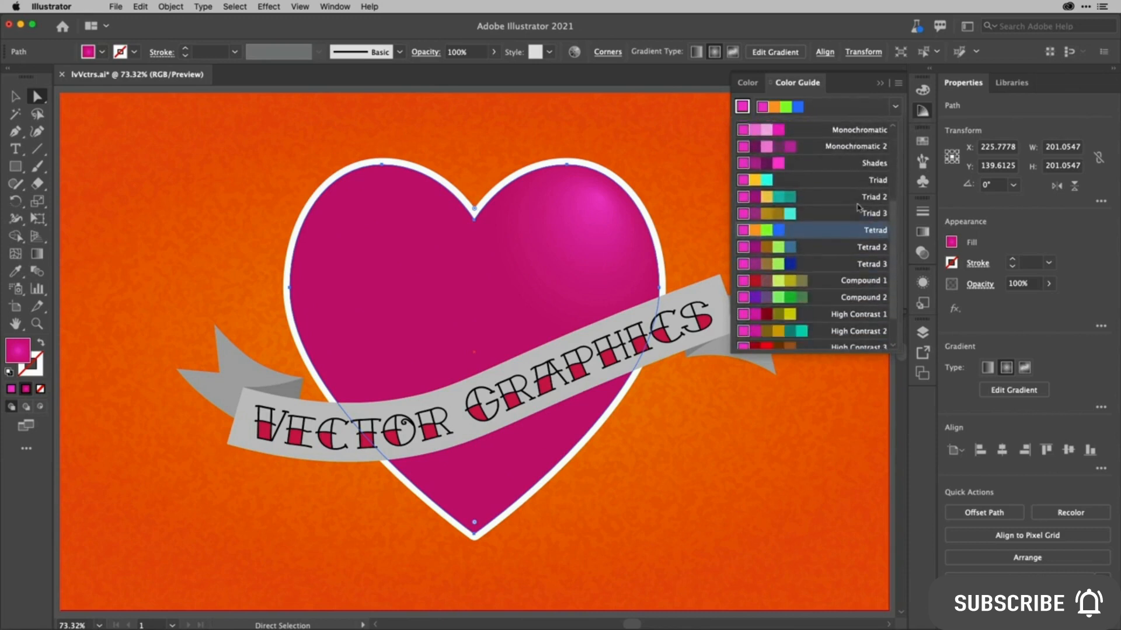
scroll(858, 207, "down", 2)
scroll(858, 207, "up", 5)
scroll(858, 207, "down", 5)
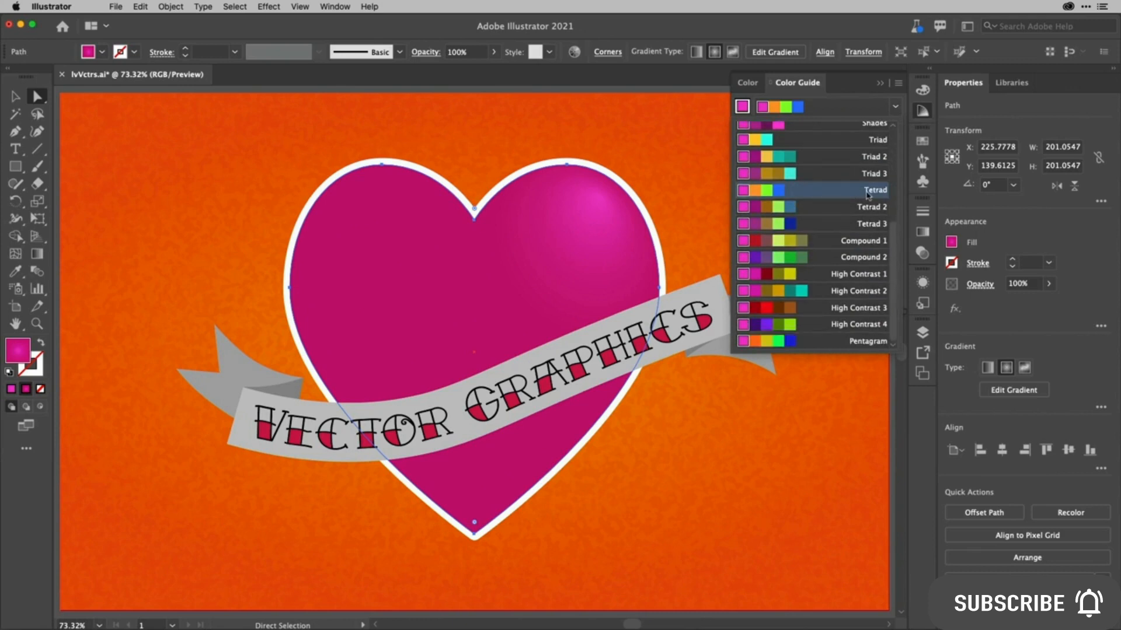
left_click(840, 89)
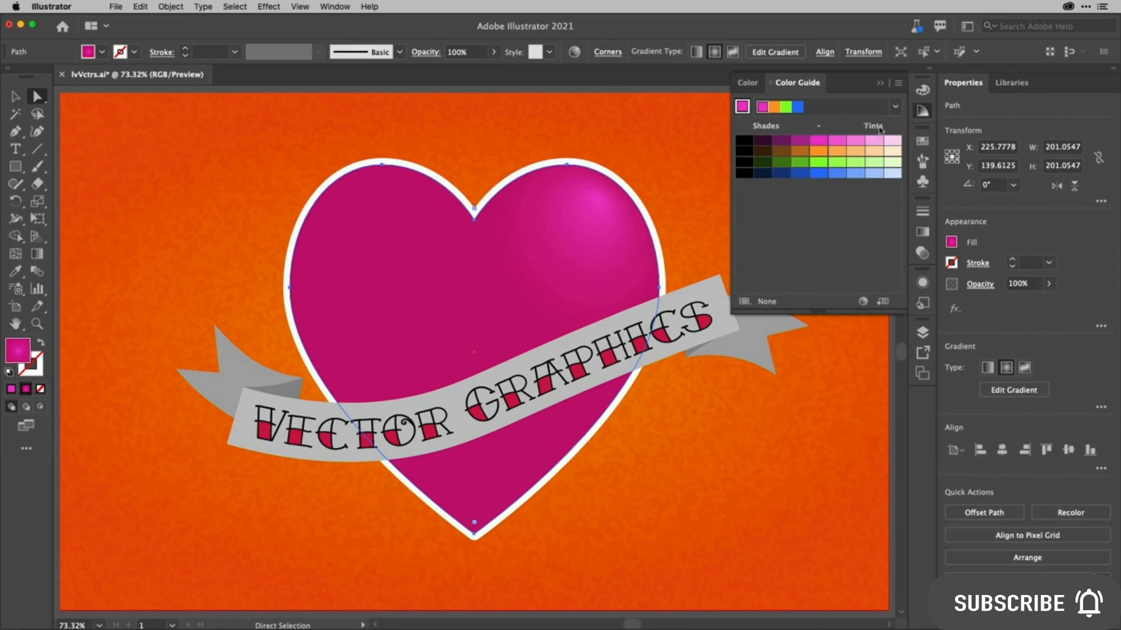
Step: Compare the Color Guide's warm/cool and vivid/muted variations of the Tetrad harmony, ending on the tints/shades view
left_click(898, 86)
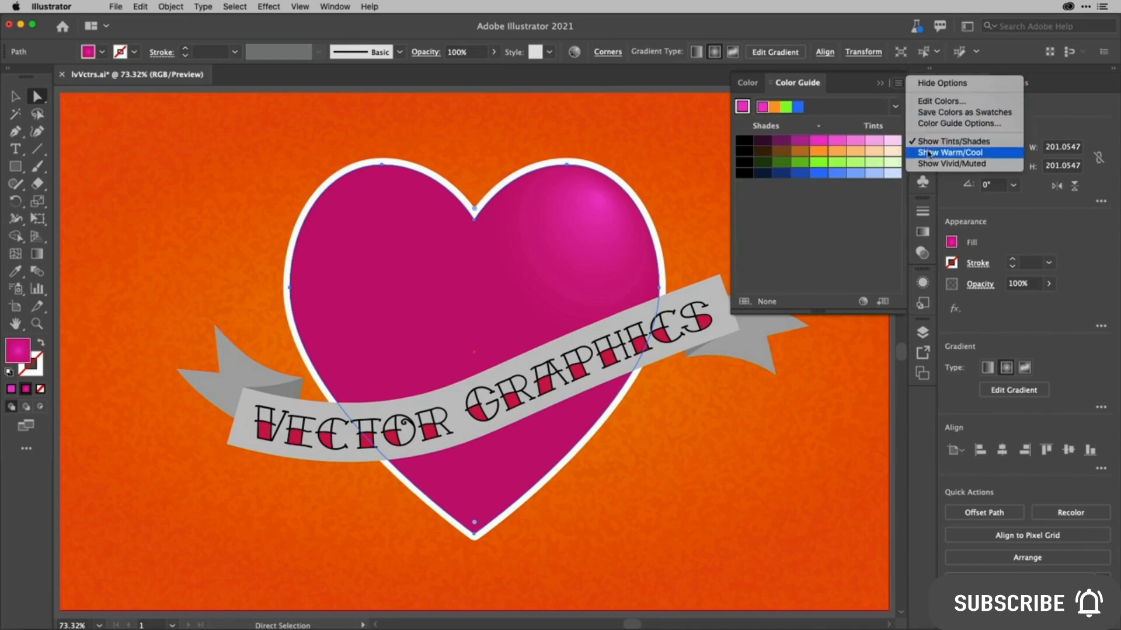
left_click(928, 152)
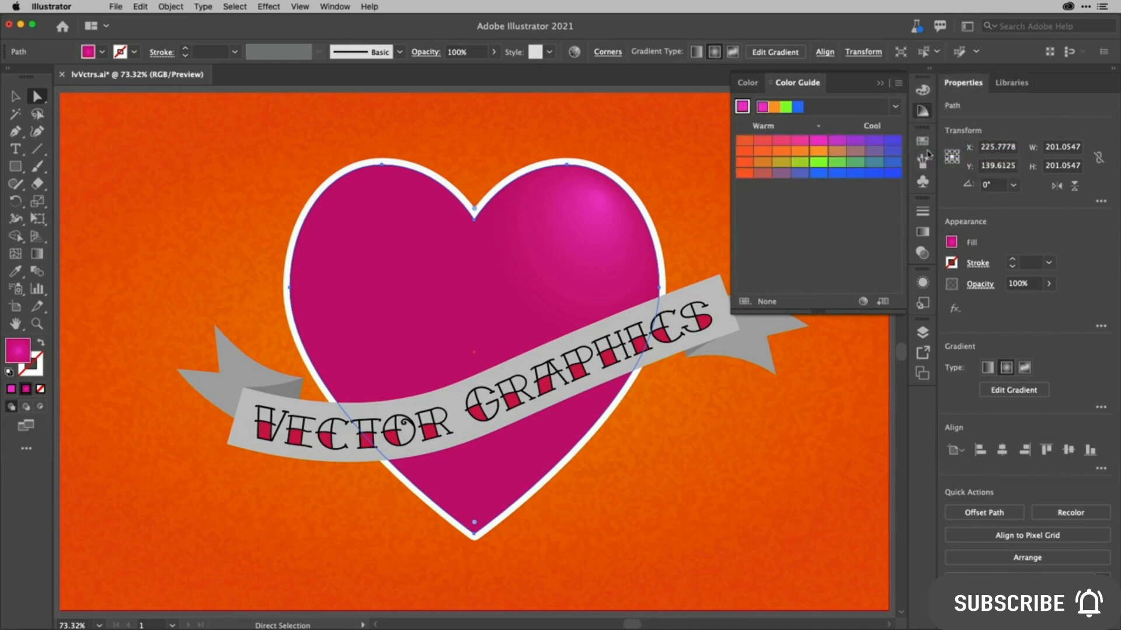
left_click(898, 85)
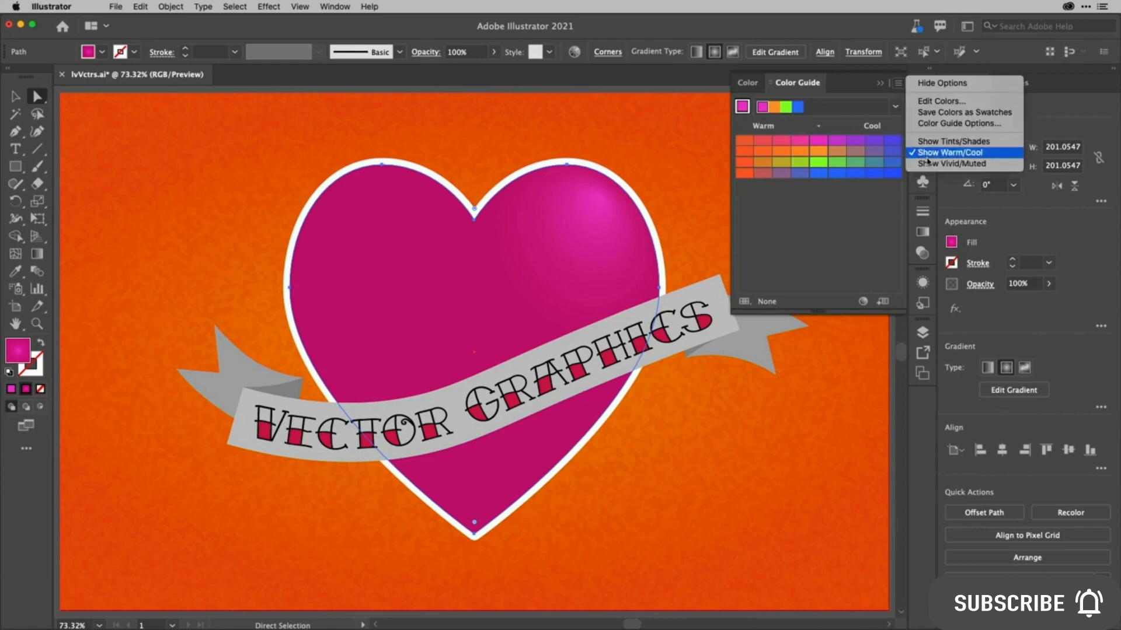
left_click(928, 164)
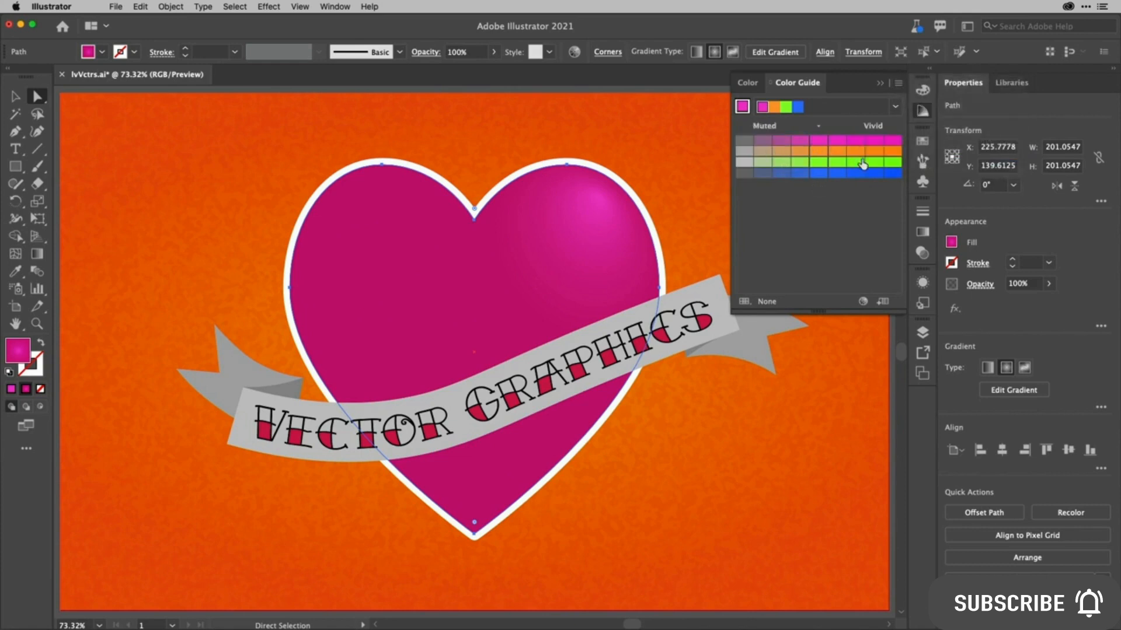
left_click(898, 85)
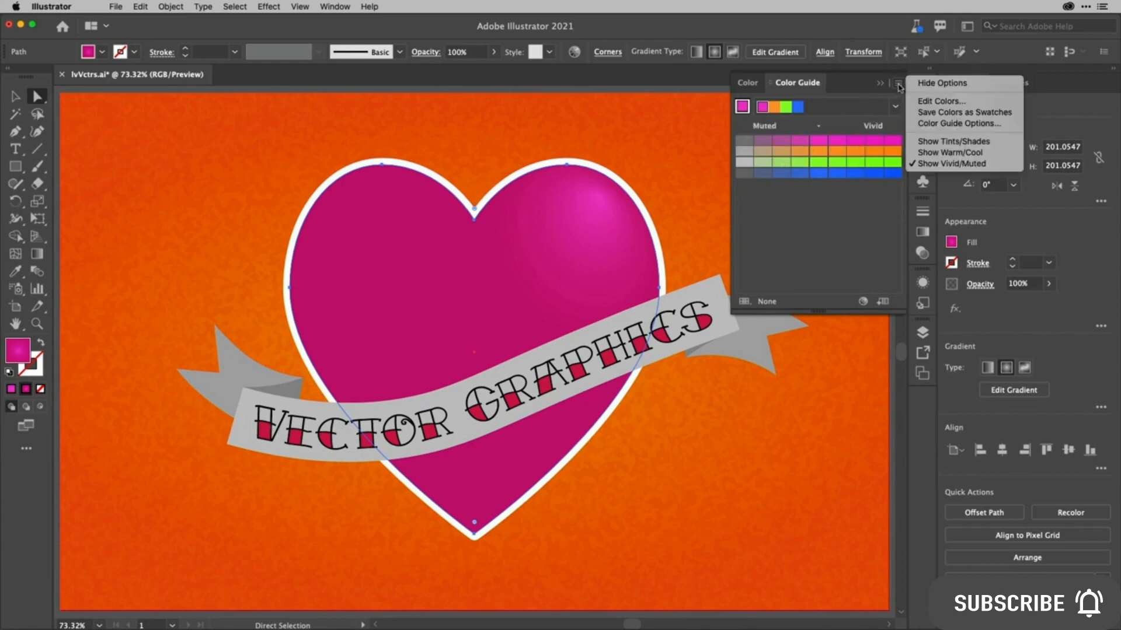
left_click(953, 142)
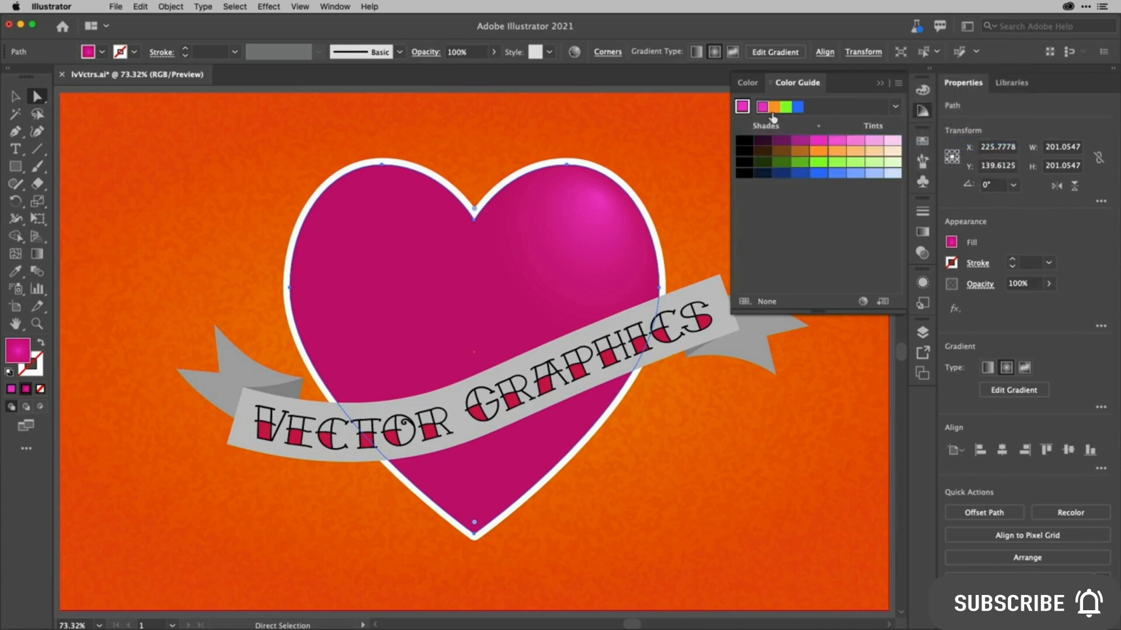
Step: Set the Color Guide variations to 10 steps and widen the panel to enlarge the color grid
left_click(898, 84)
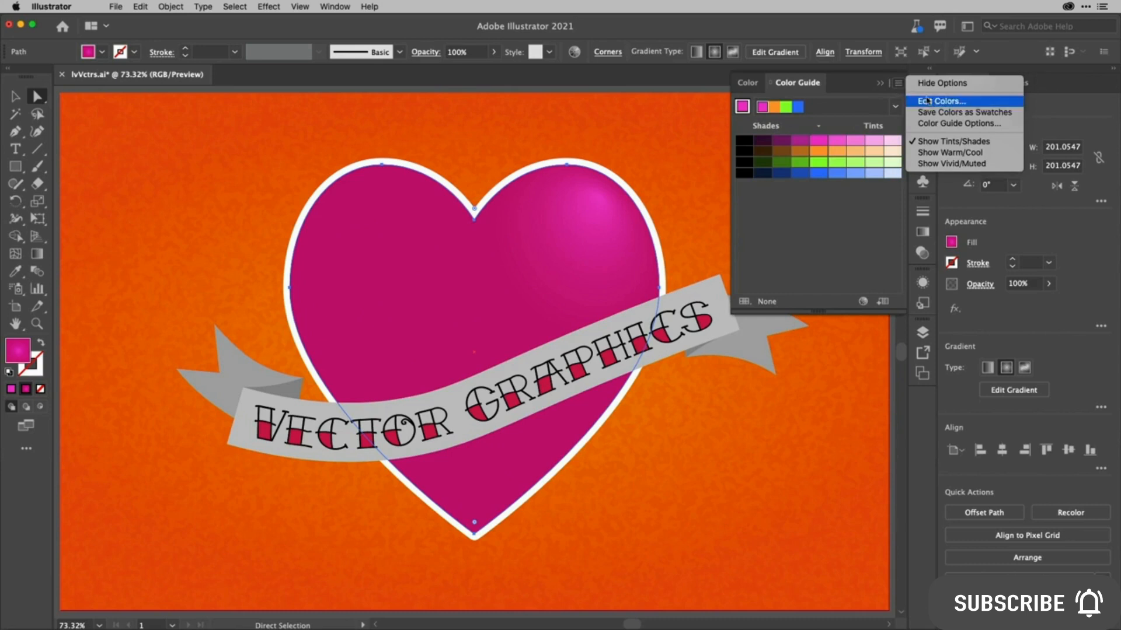
left_click(935, 124)
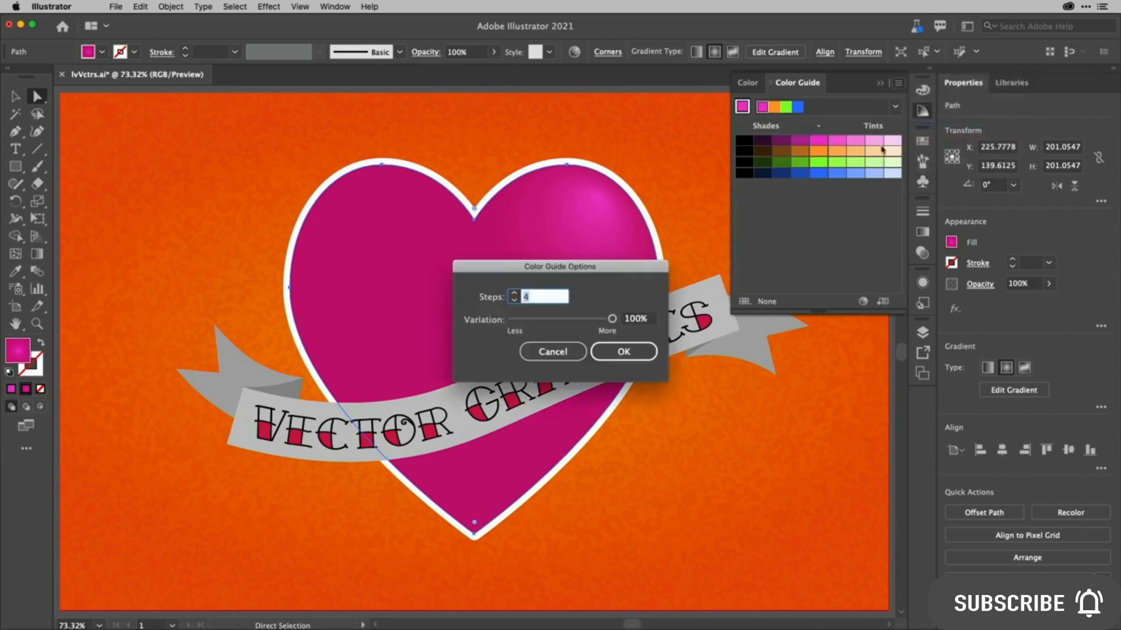
type("10")
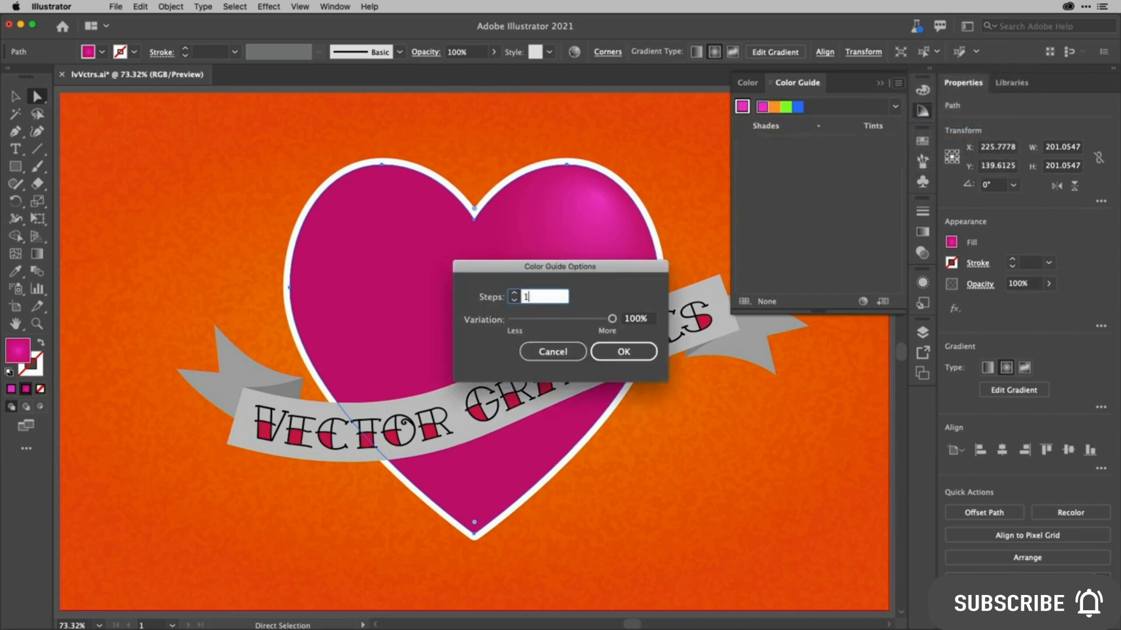
left_click(620, 353)
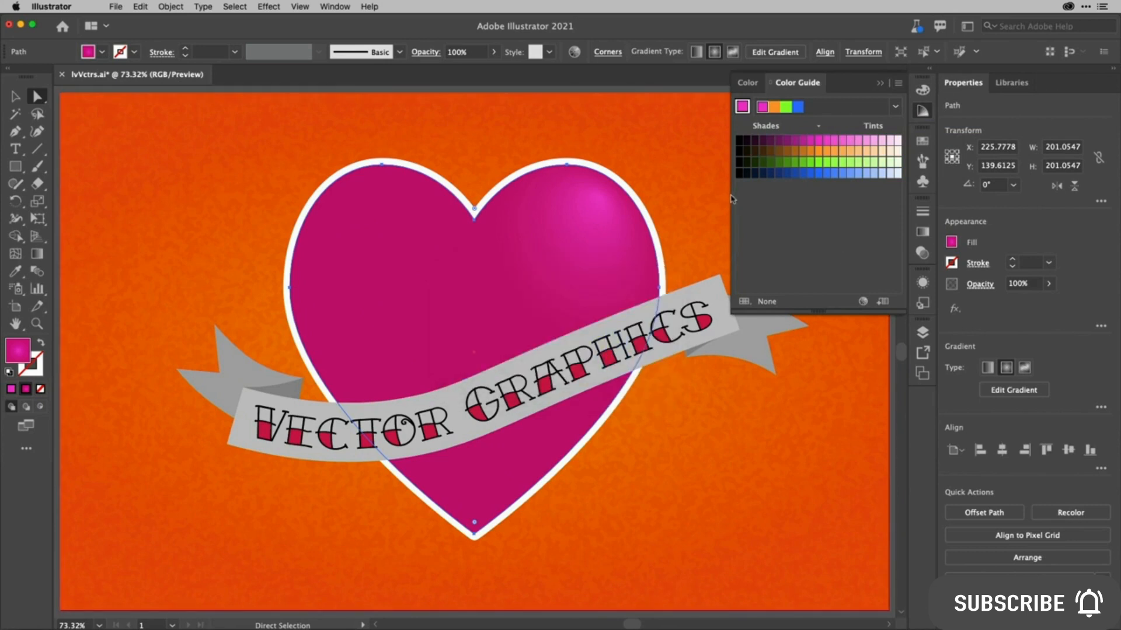
left_click_drag(731, 199, 628, 199)
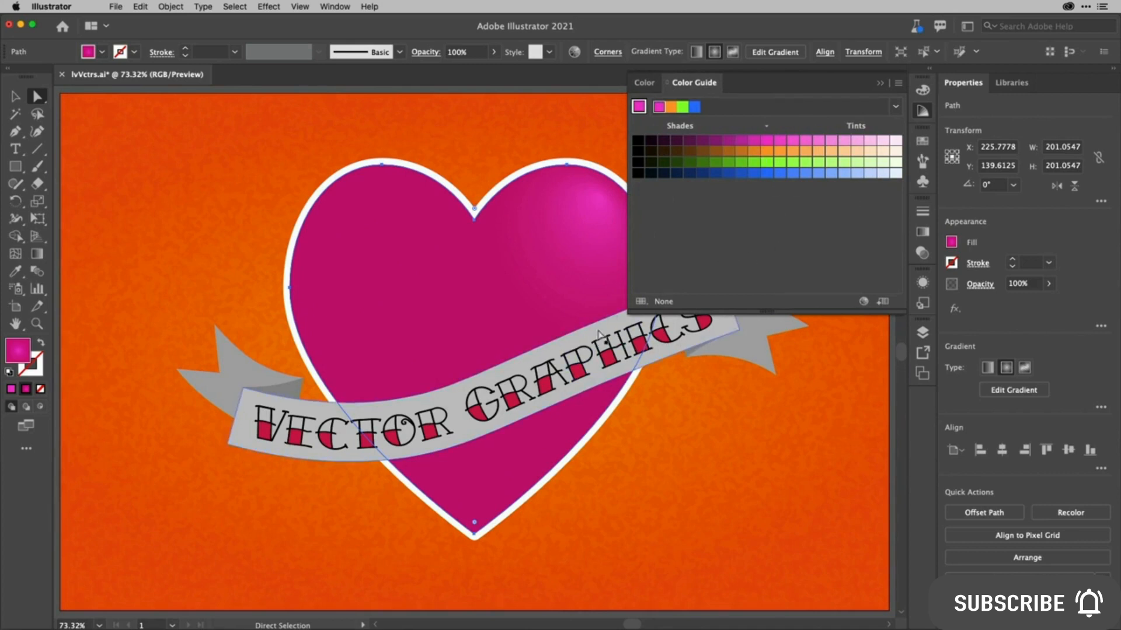
Step: Recolor the grey ribbon with the guide's orange tints: palest on the front band, slightly darker on the tails, darkest on the folds; leave nothing selected
scroll(659, 327, "up", 1)
left_click_drag(660, 280, 663, 331)
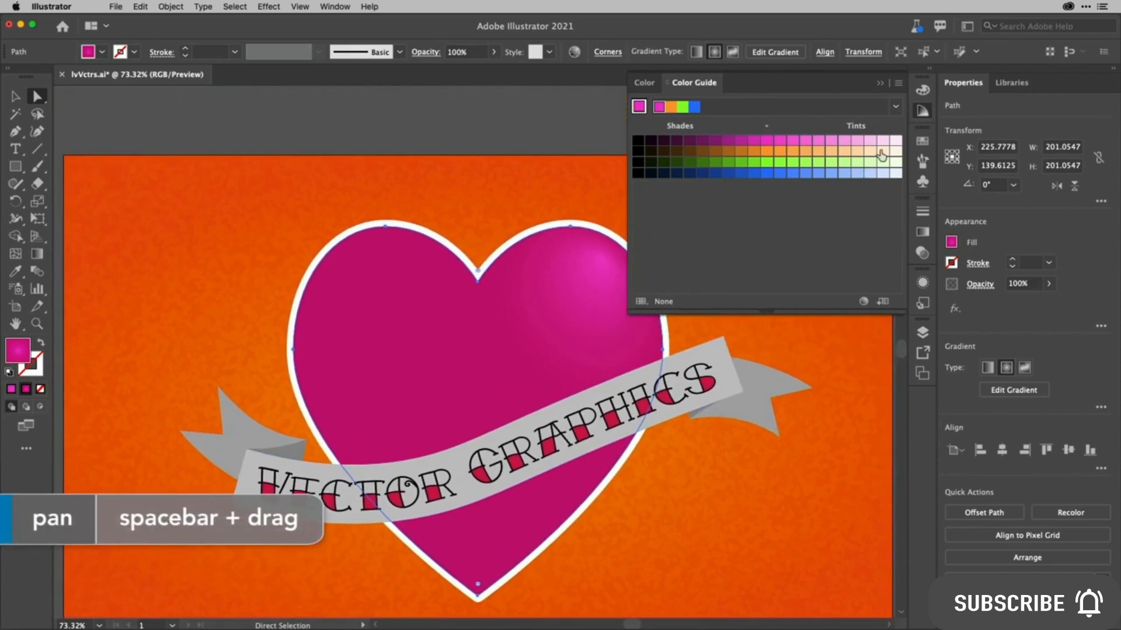
left_click_drag(882, 151, 719, 358)
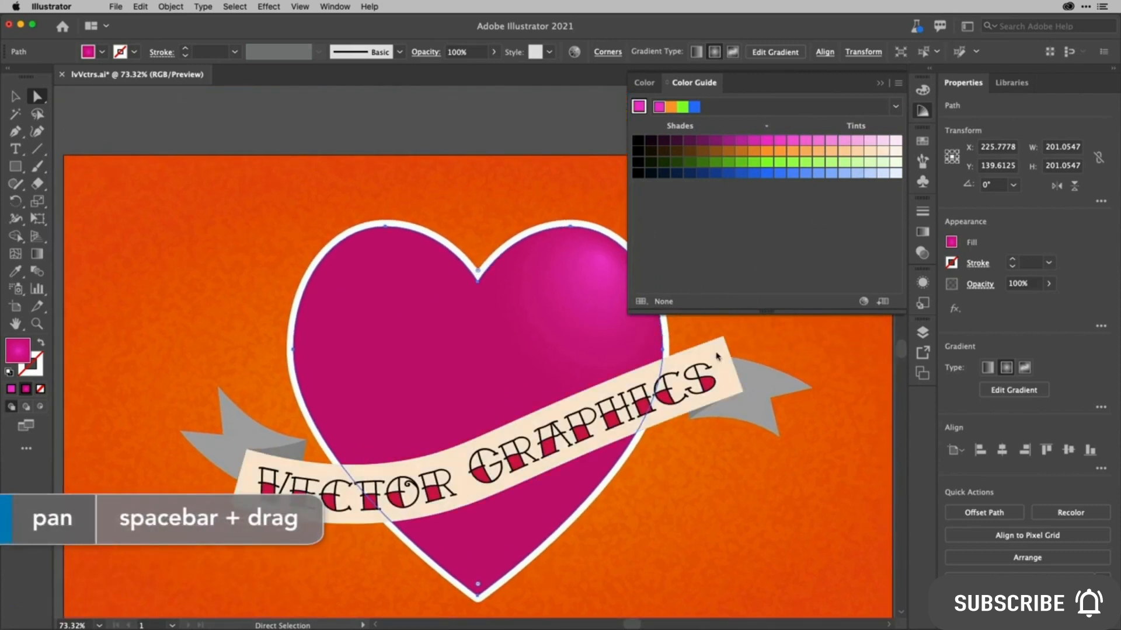
left_click_drag(857, 150, 745, 401)
left_click_drag(869, 154, 258, 433)
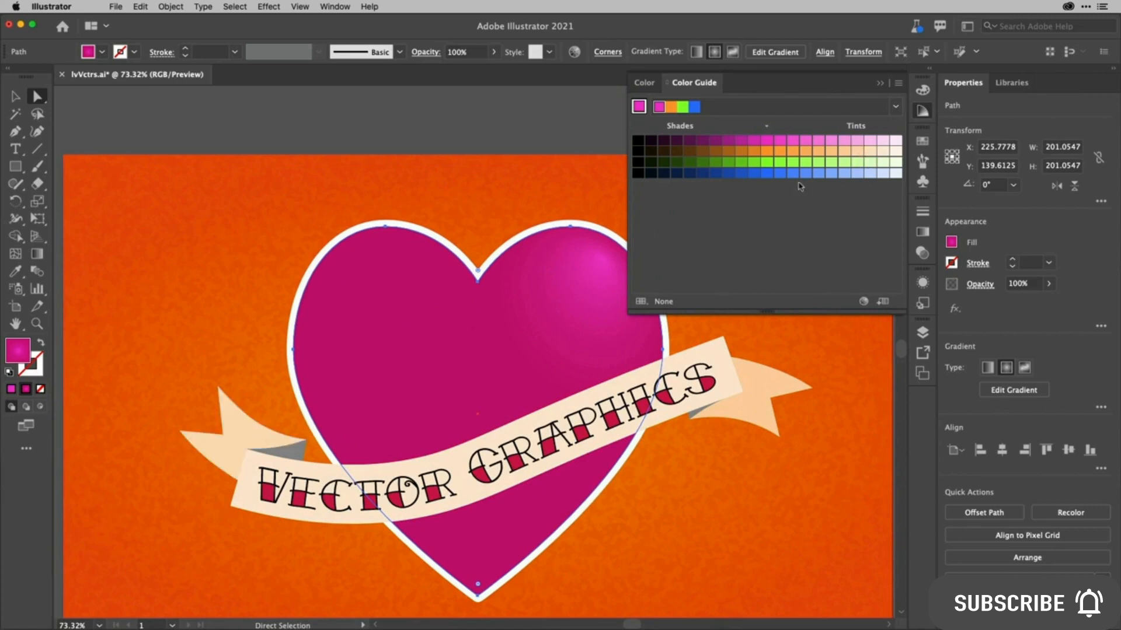
left_click_drag(834, 155, 297, 454)
left_click_drag(843, 151, 695, 414)
left_click(452, 124)
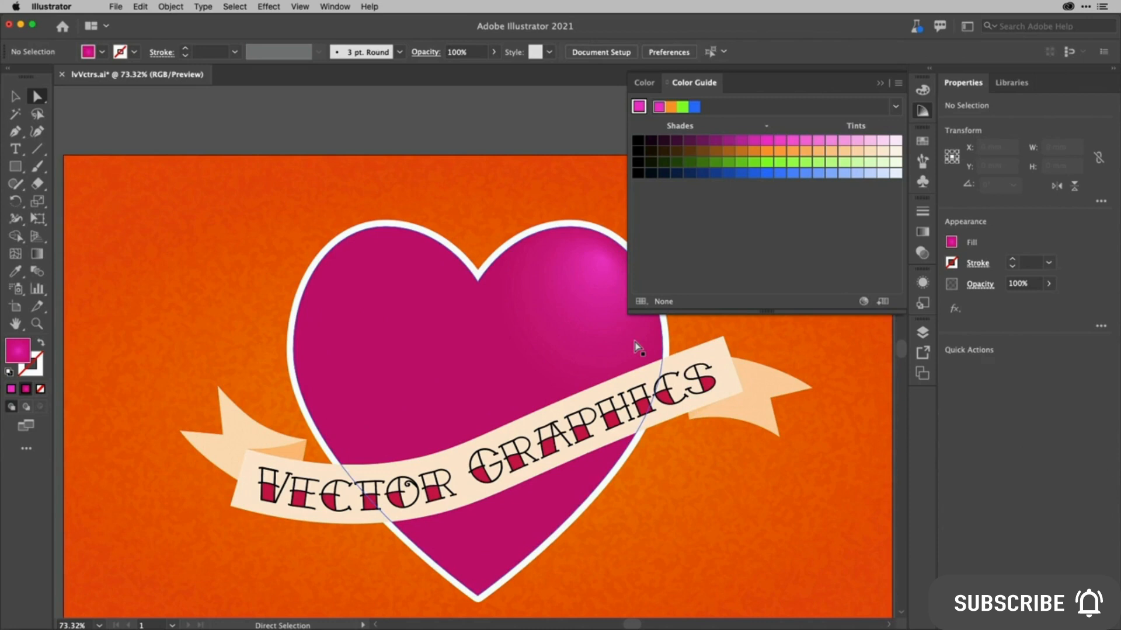
Step: Pick two magenta, two orange, one green and three blue variations in the Color Guide and save them as a color group in the swatches
left_click(768, 142)
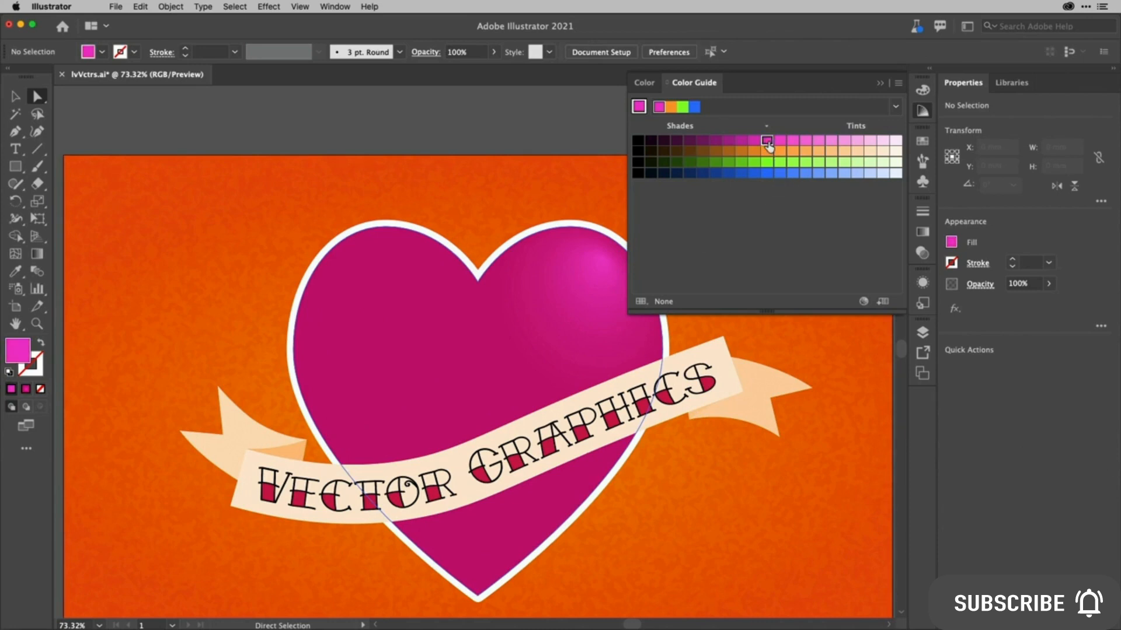
left_click(819, 152, "shift")
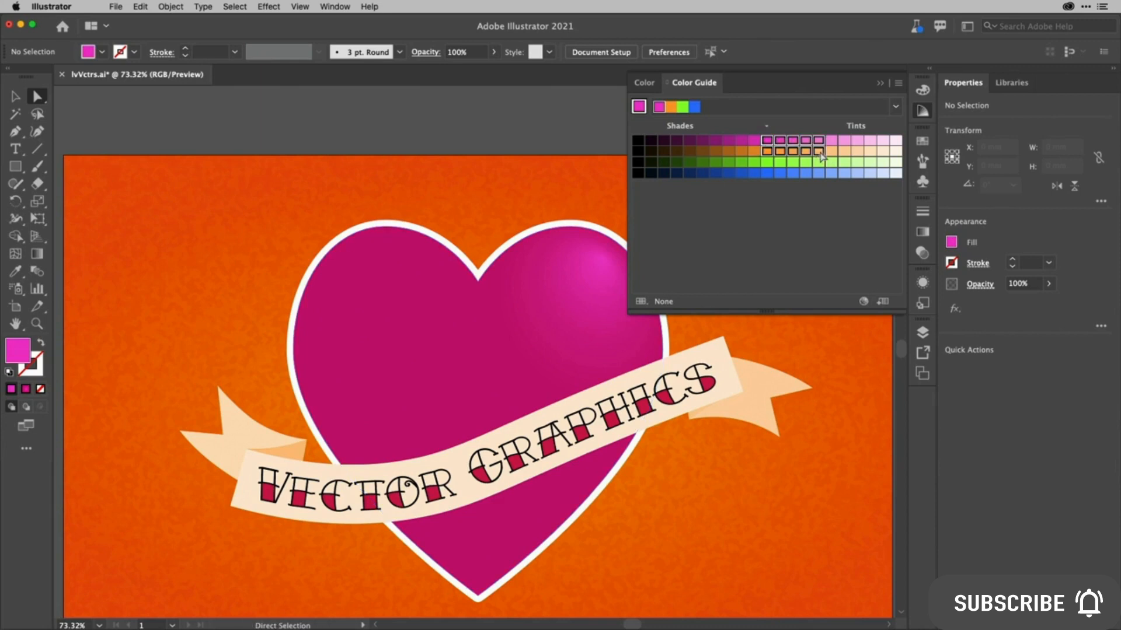
left_click(741, 141)
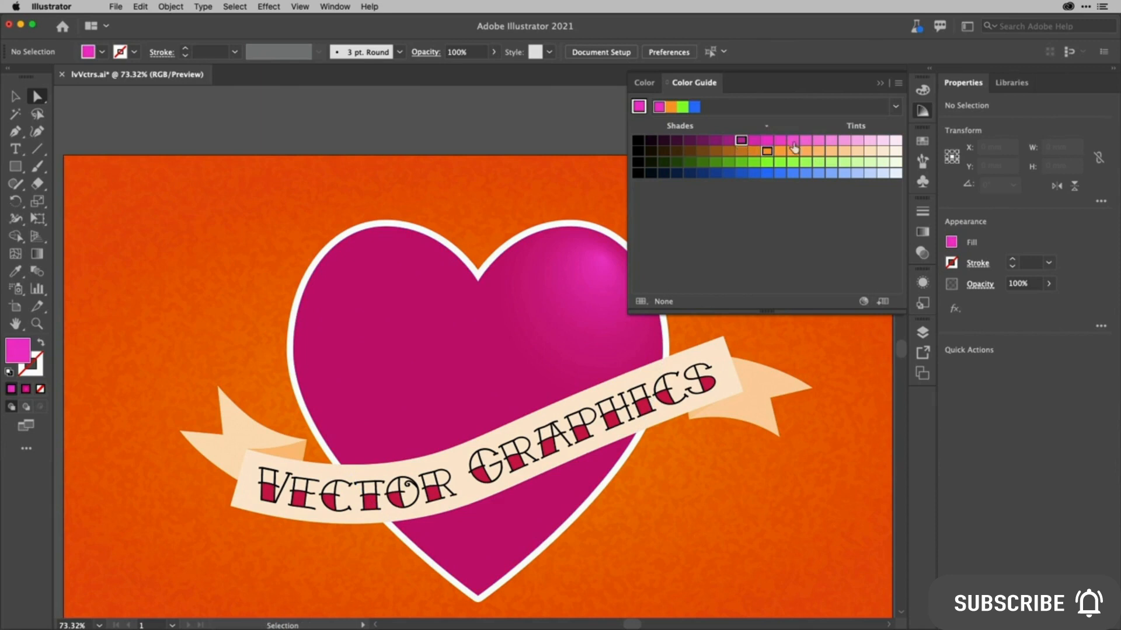
left_click(819, 151, "super")
left_click(754, 161, "super")
left_click(767, 172, "super")
left_click(844, 173, "super")
left_click(857, 172, "super")
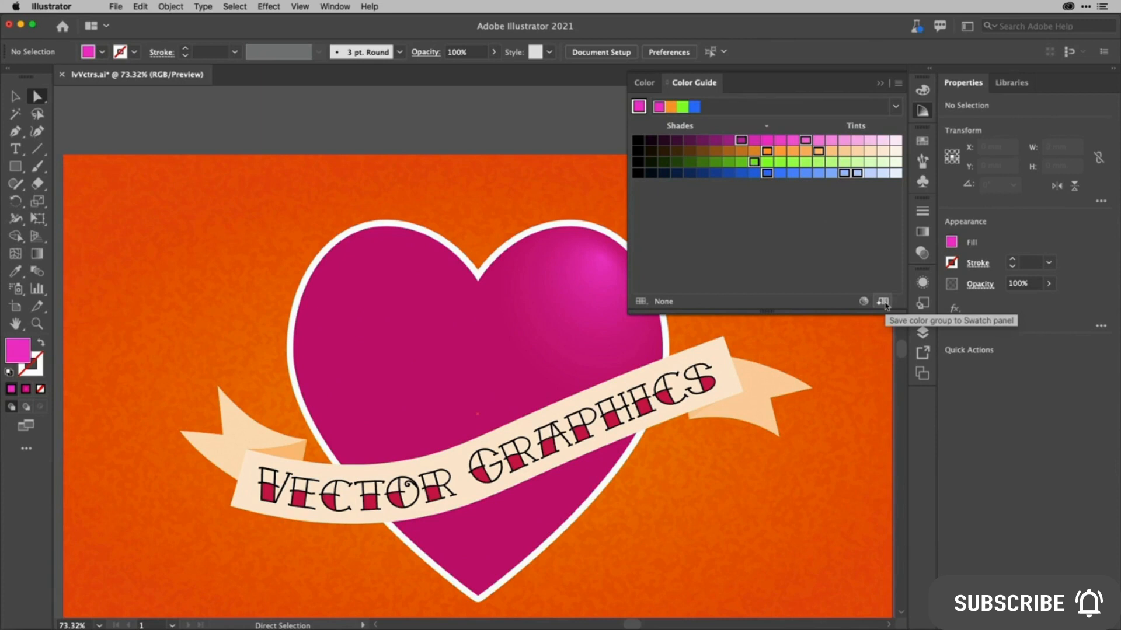
left_click(885, 303)
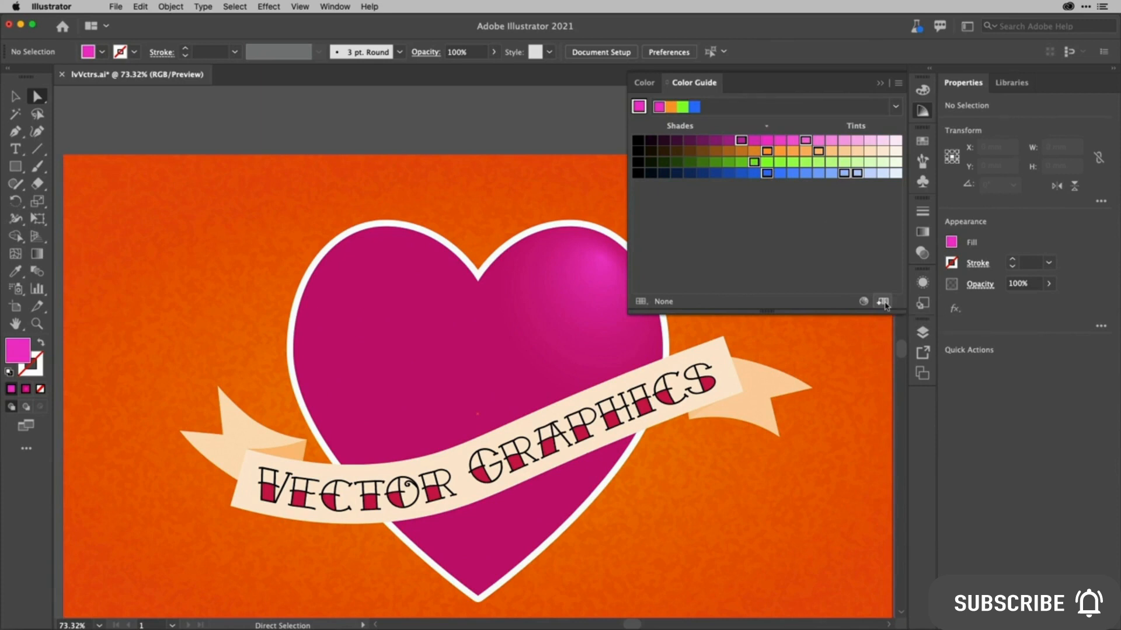